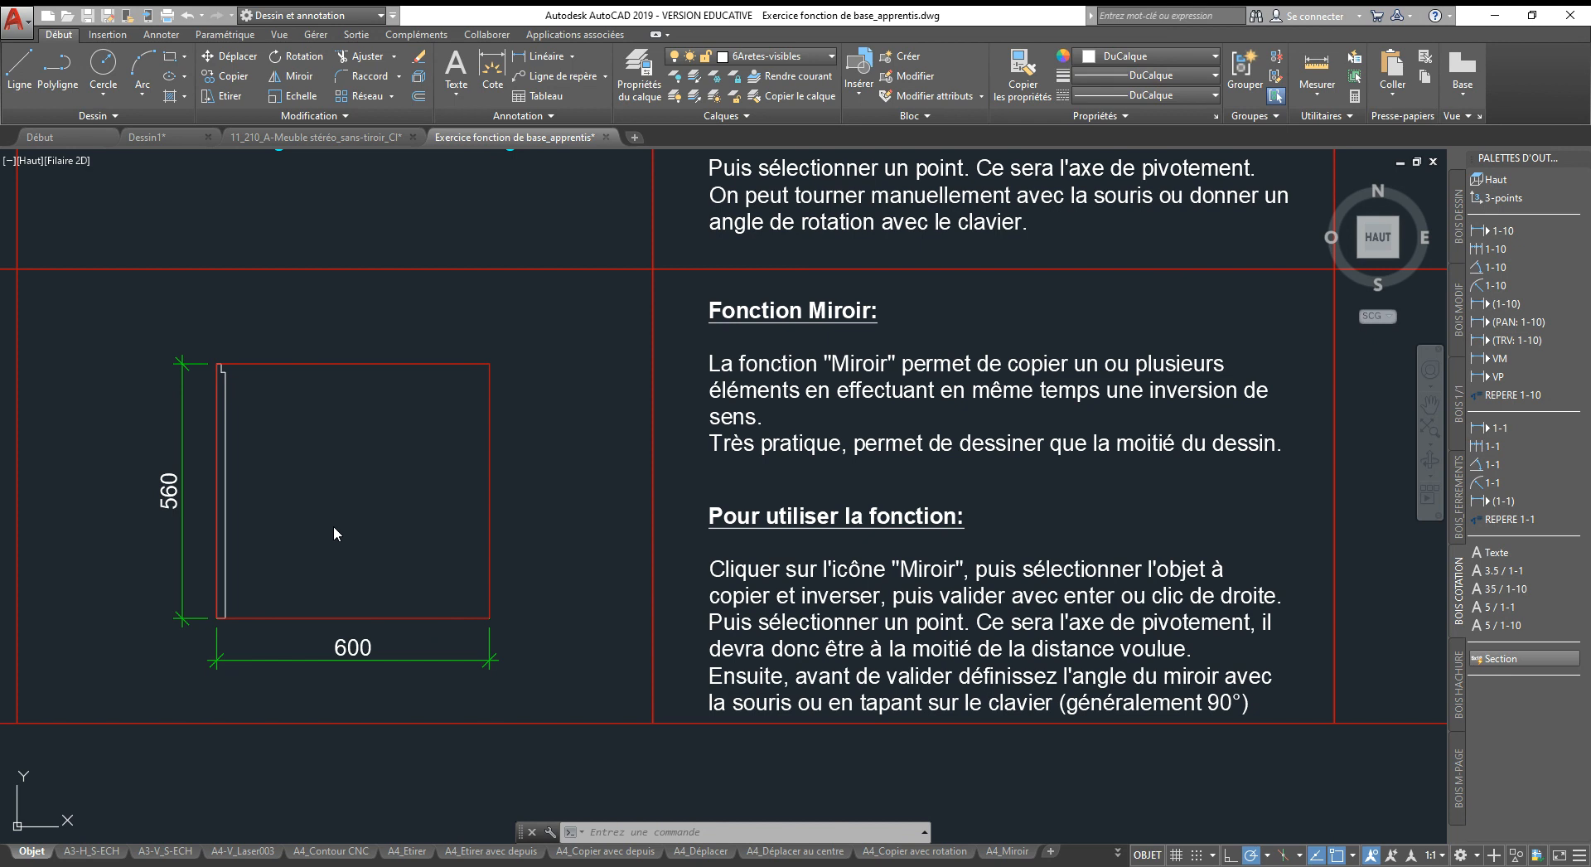
pyautogui.click(229, 441)
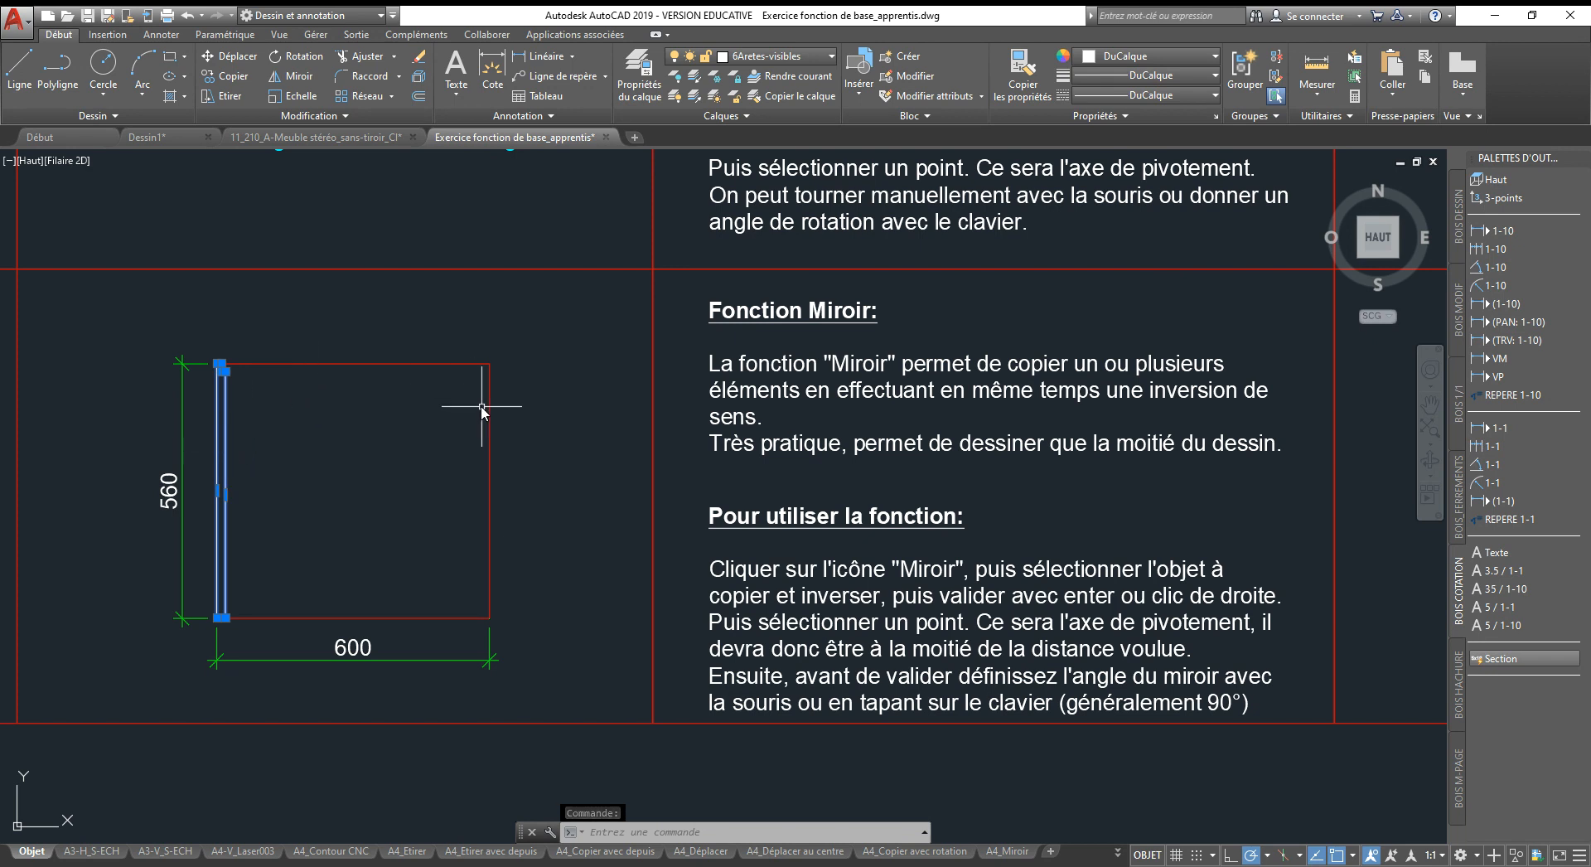
pyautogui.press('Escape')
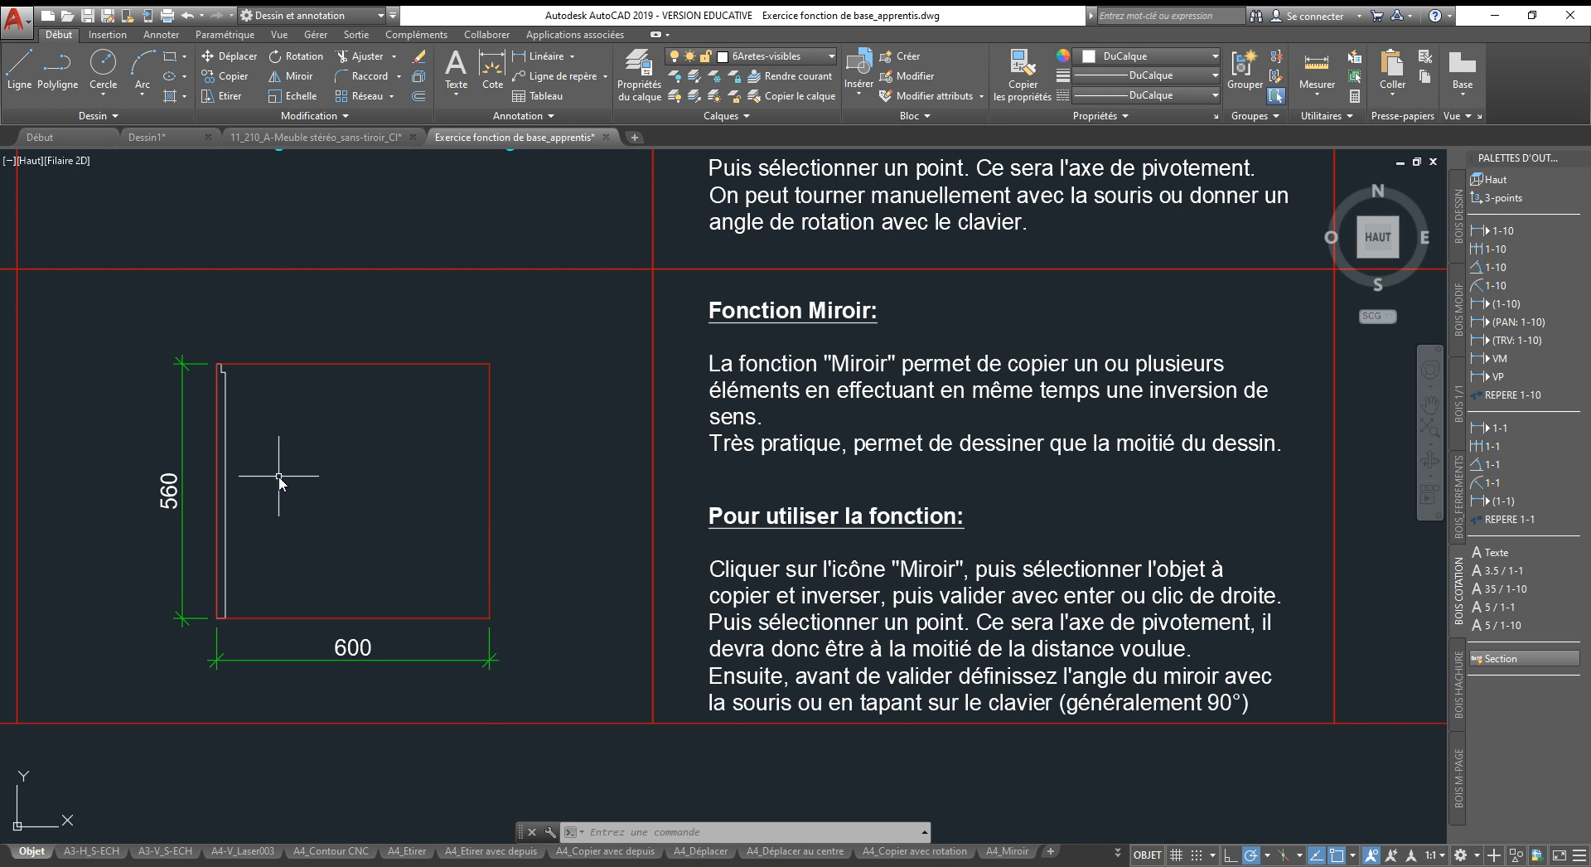
pyautogui.click(226, 444)
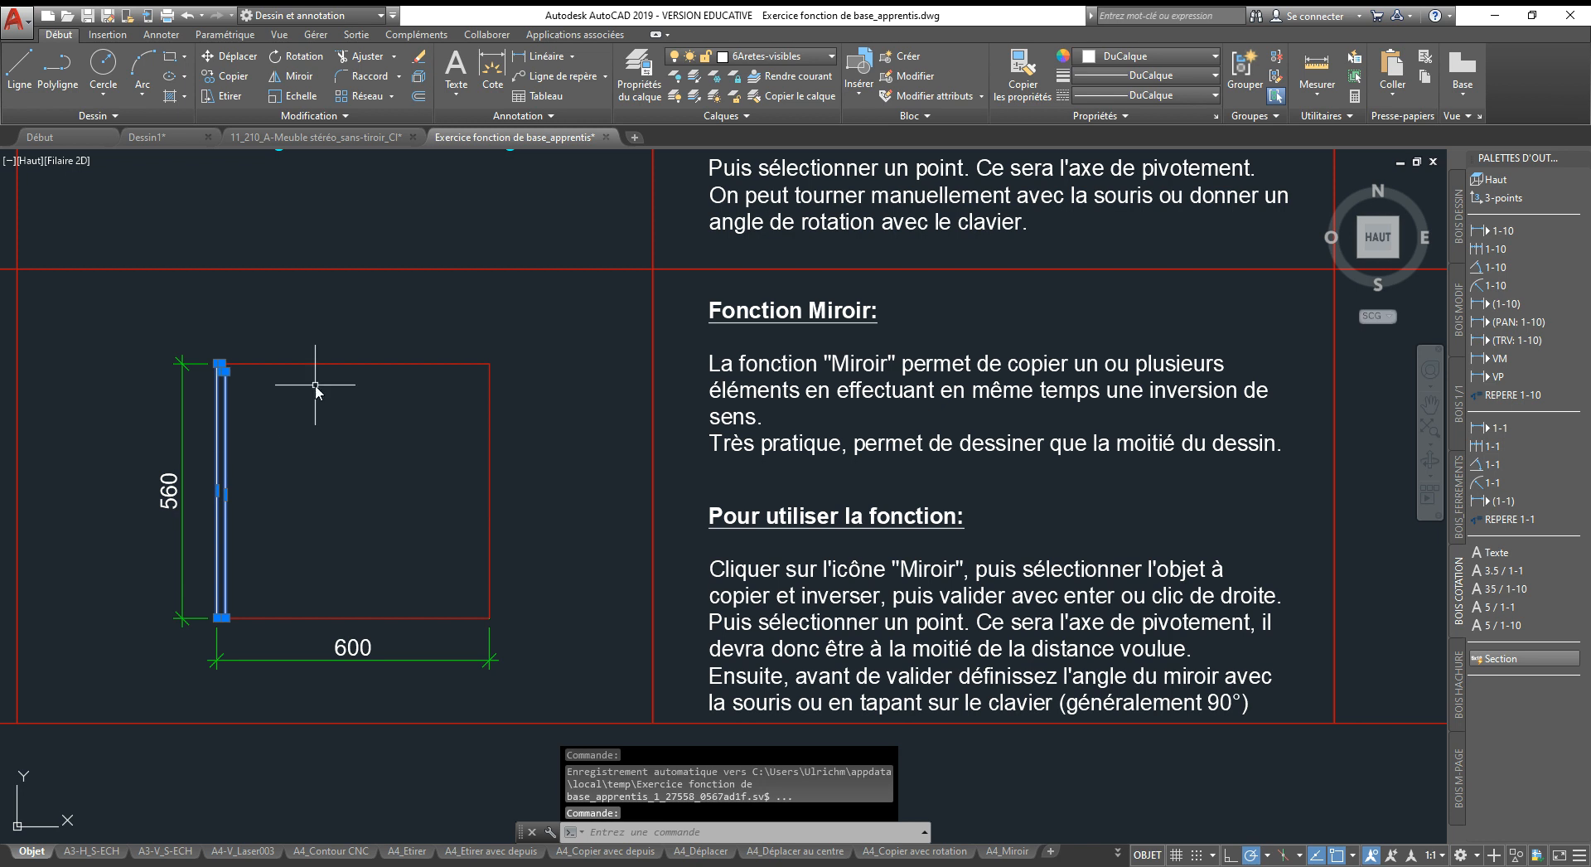
pyautogui.press('Escape')
# Mirror the notched side panel across its inner vertical edge, erasing the source object.
pyautogui.click(300, 77)
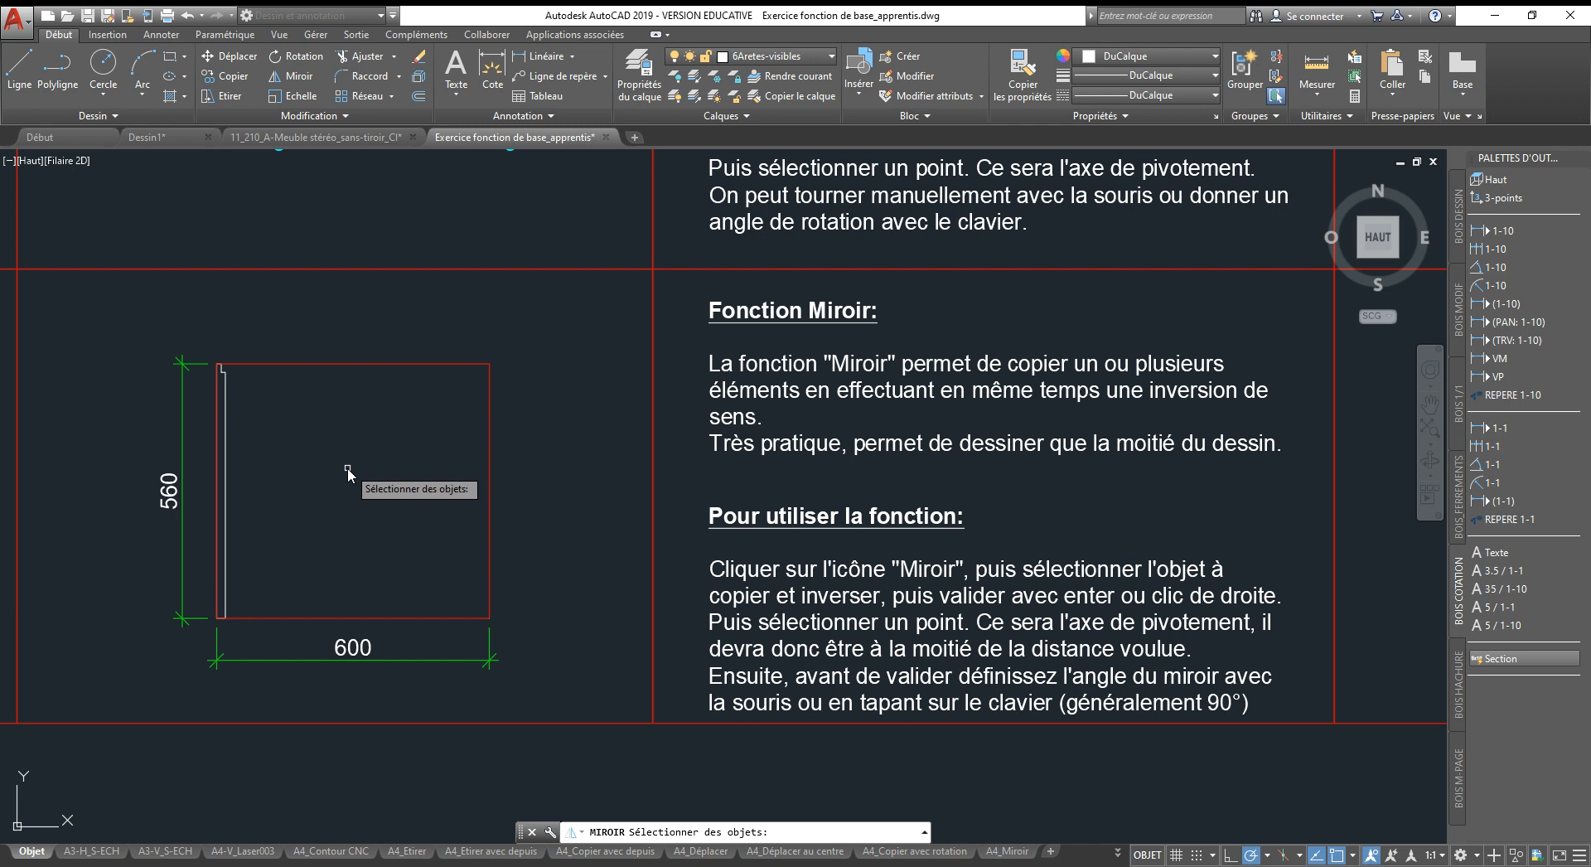
pyautogui.click(229, 463)
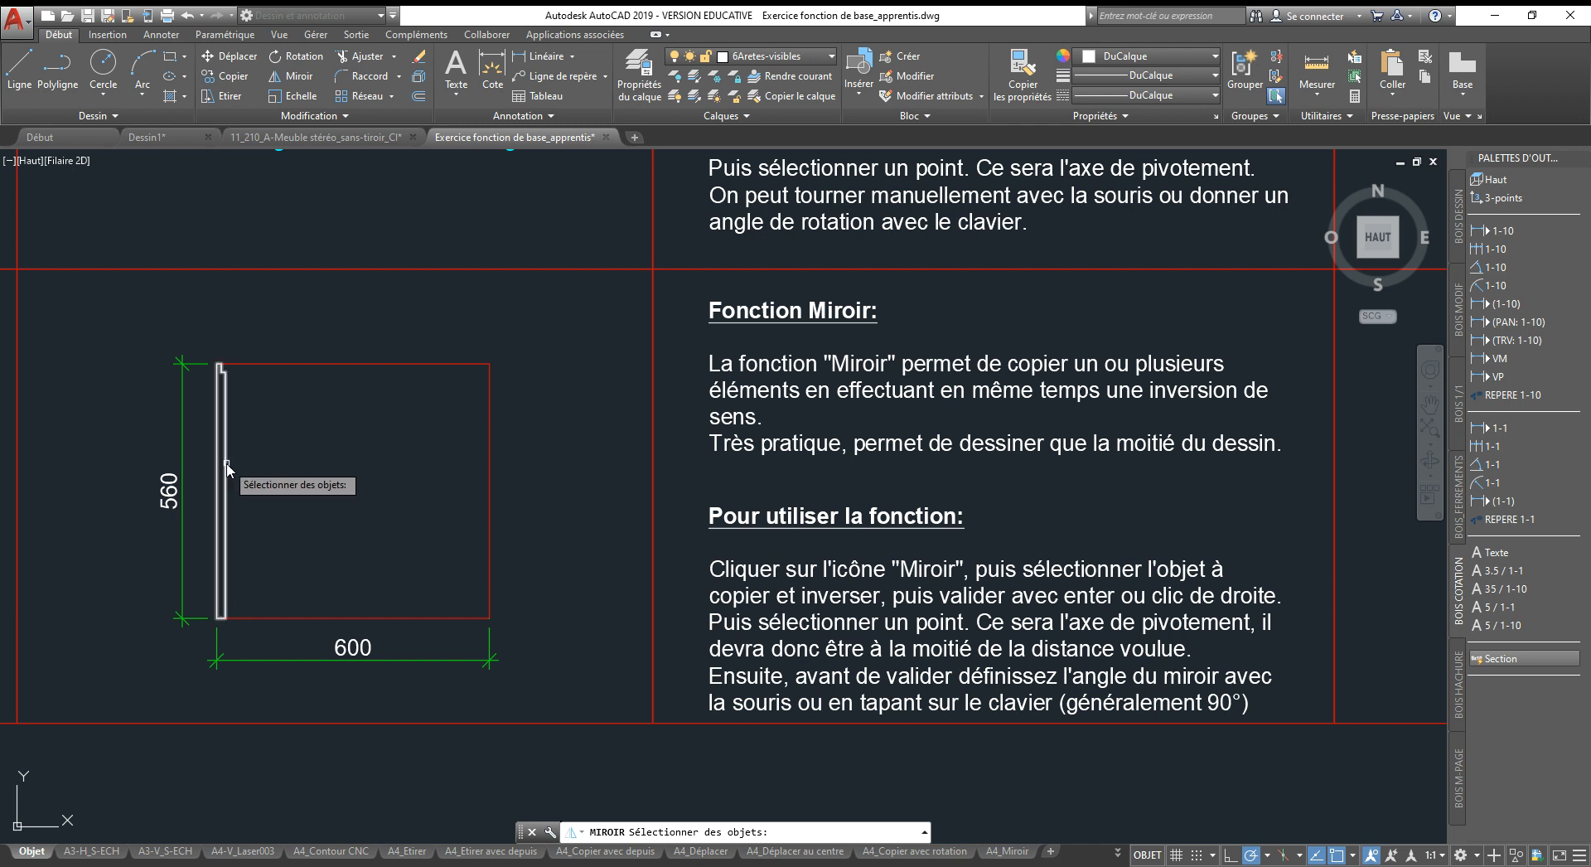
pyautogui.press('Return')
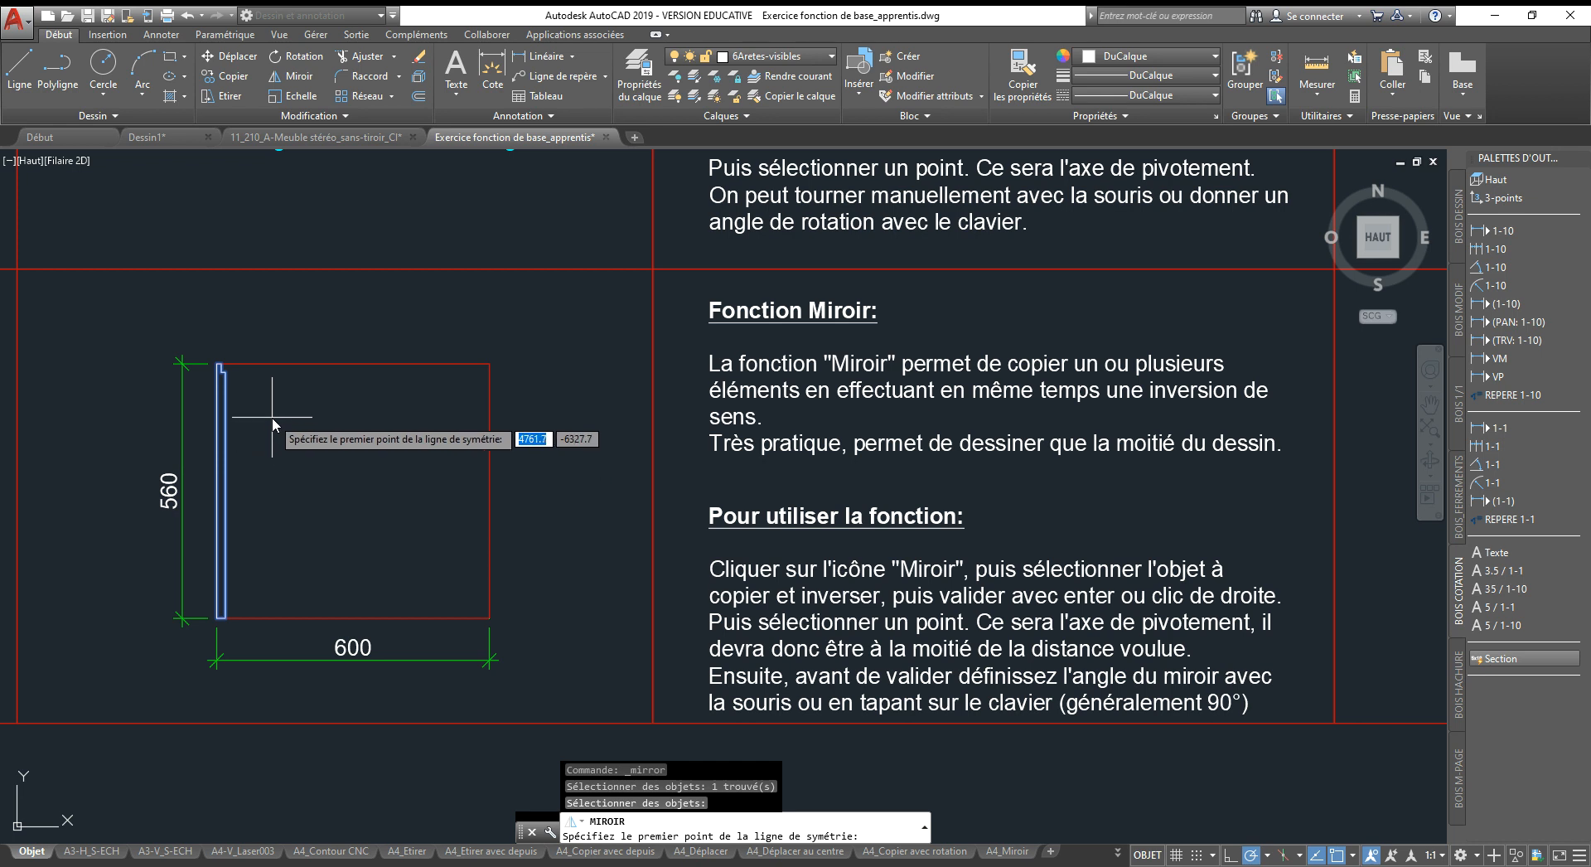
pyautogui.click(226, 371)
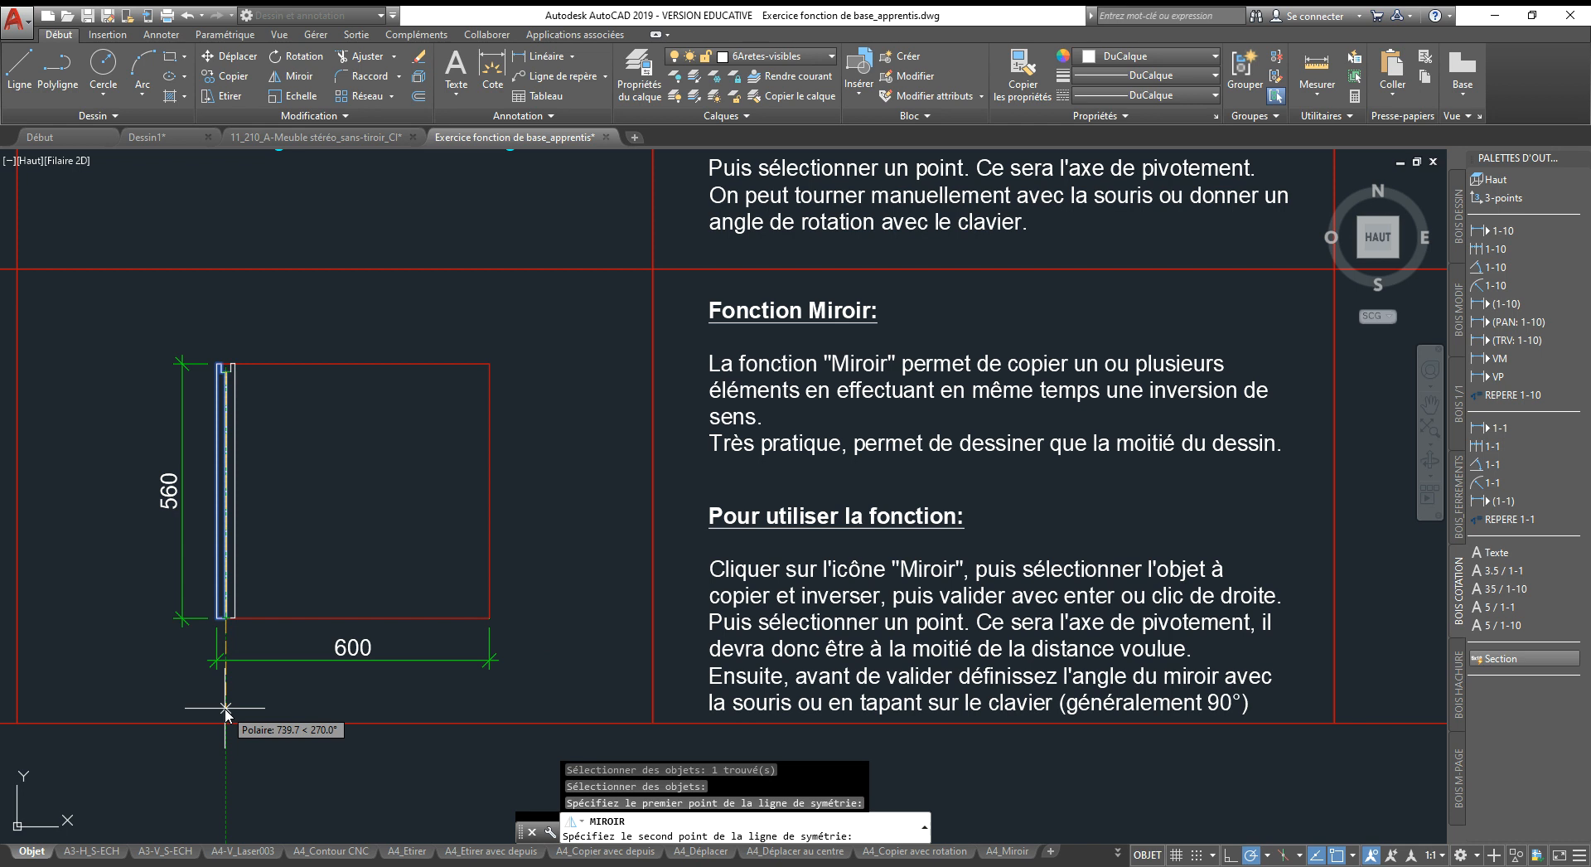
pyautogui.scroll(6, 227, 628)
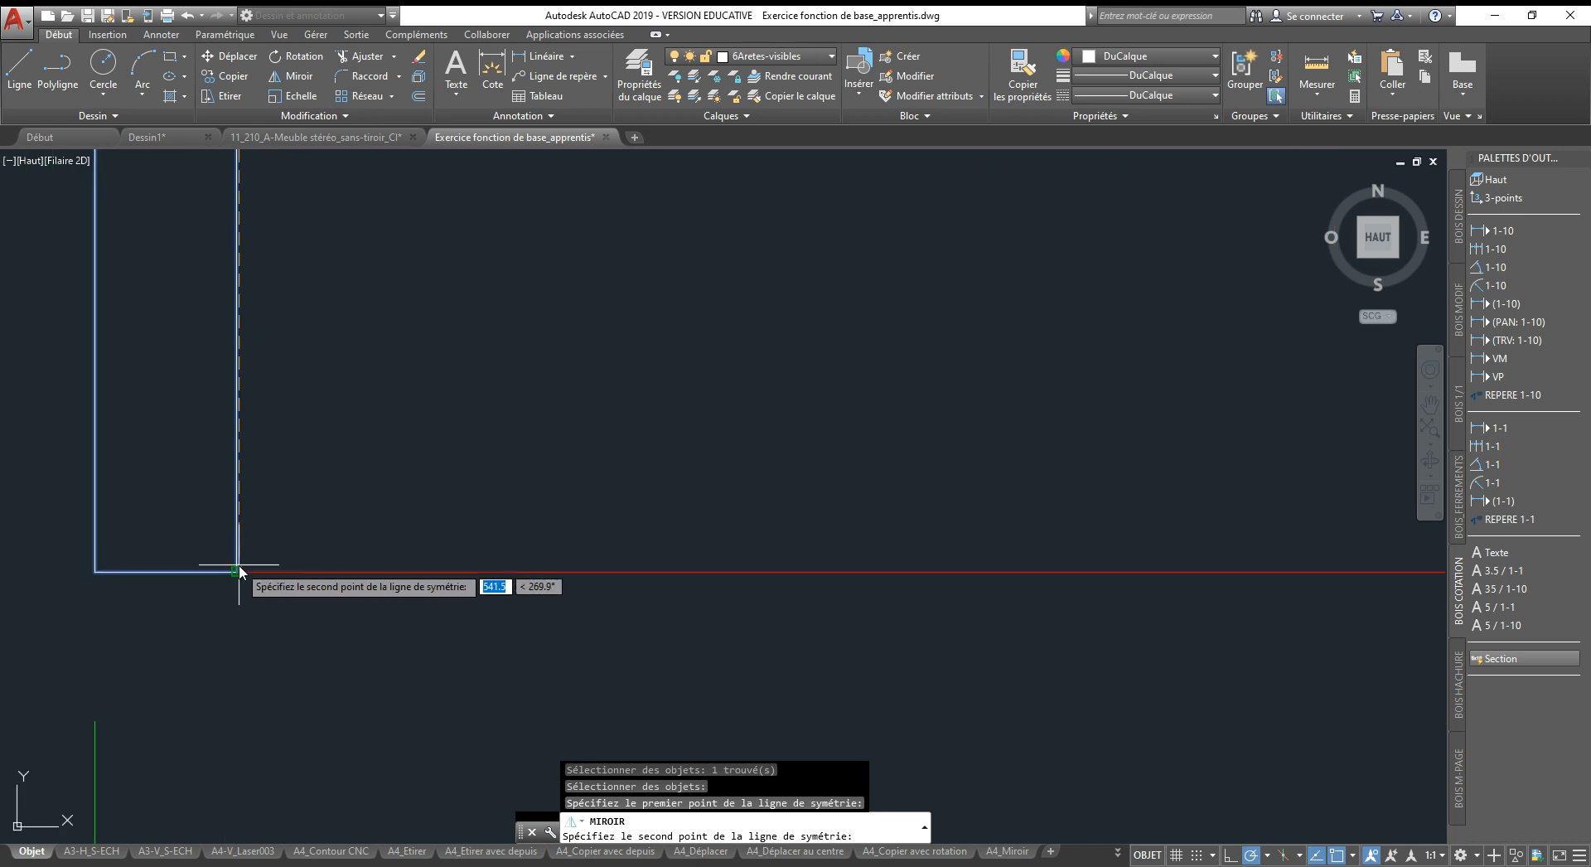
pyautogui.click(236, 571)
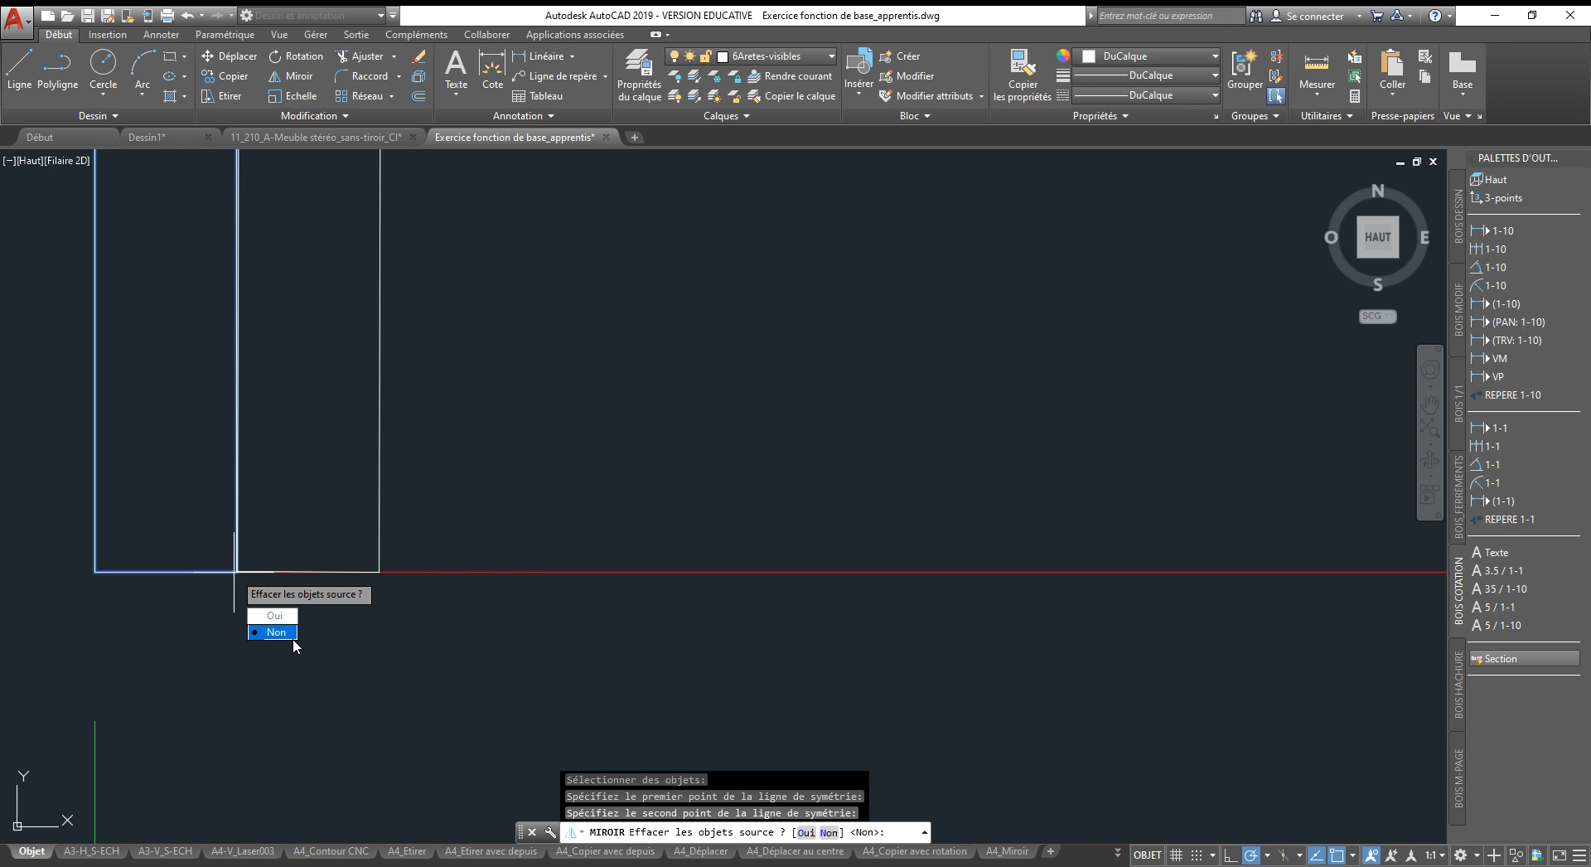
pyautogui.click(278, 616)
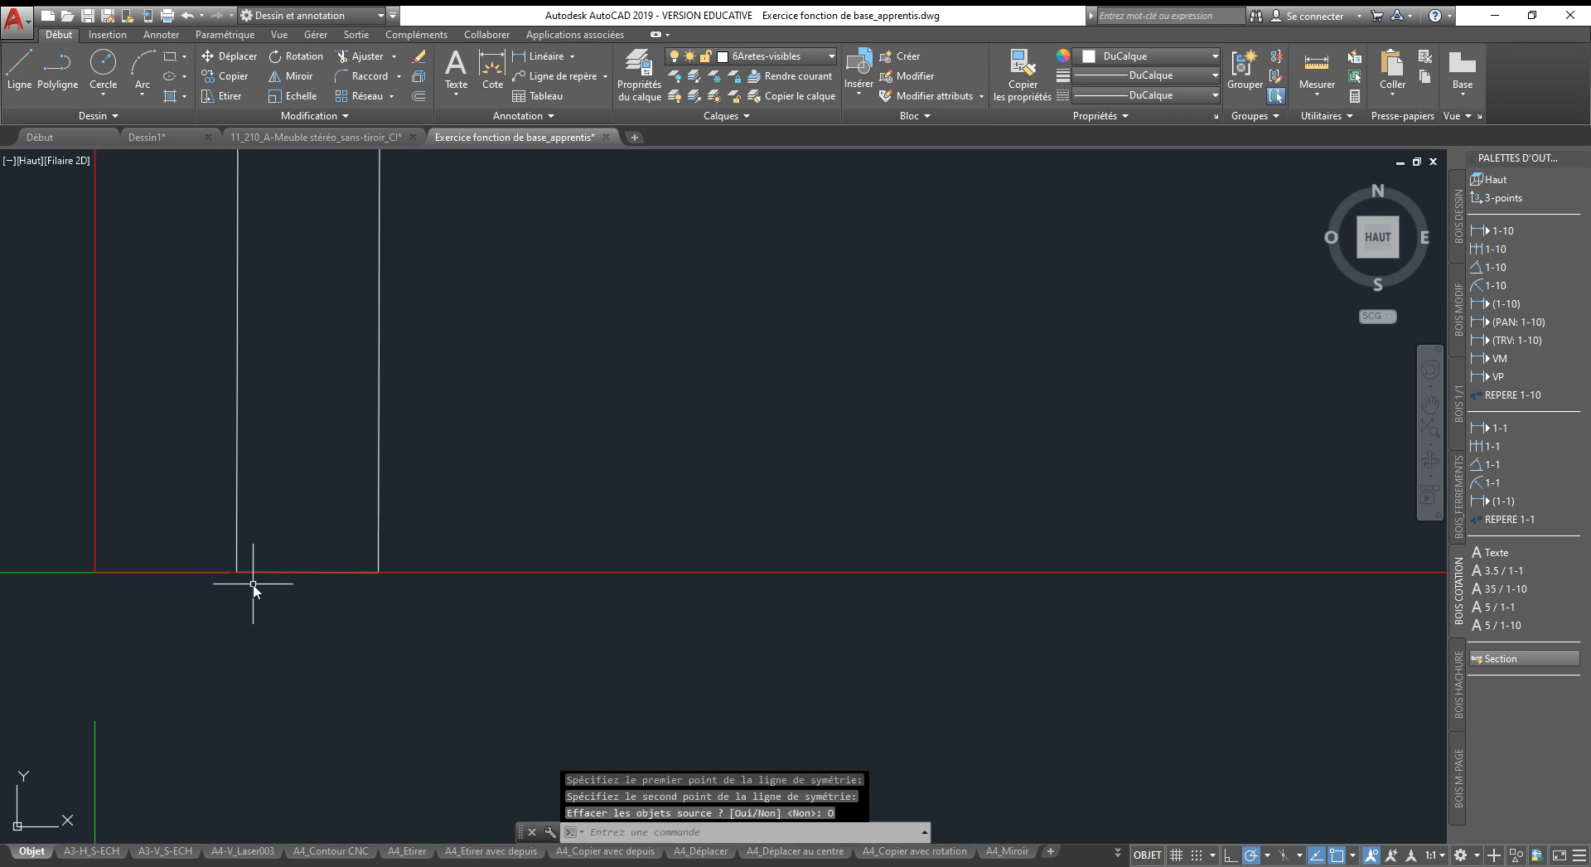
# Undo the mirror of the notched side panel to restore the original.
pyautogui.scroll(-3, 252, 584)
pyautogui.scroll(4, 348, 306)
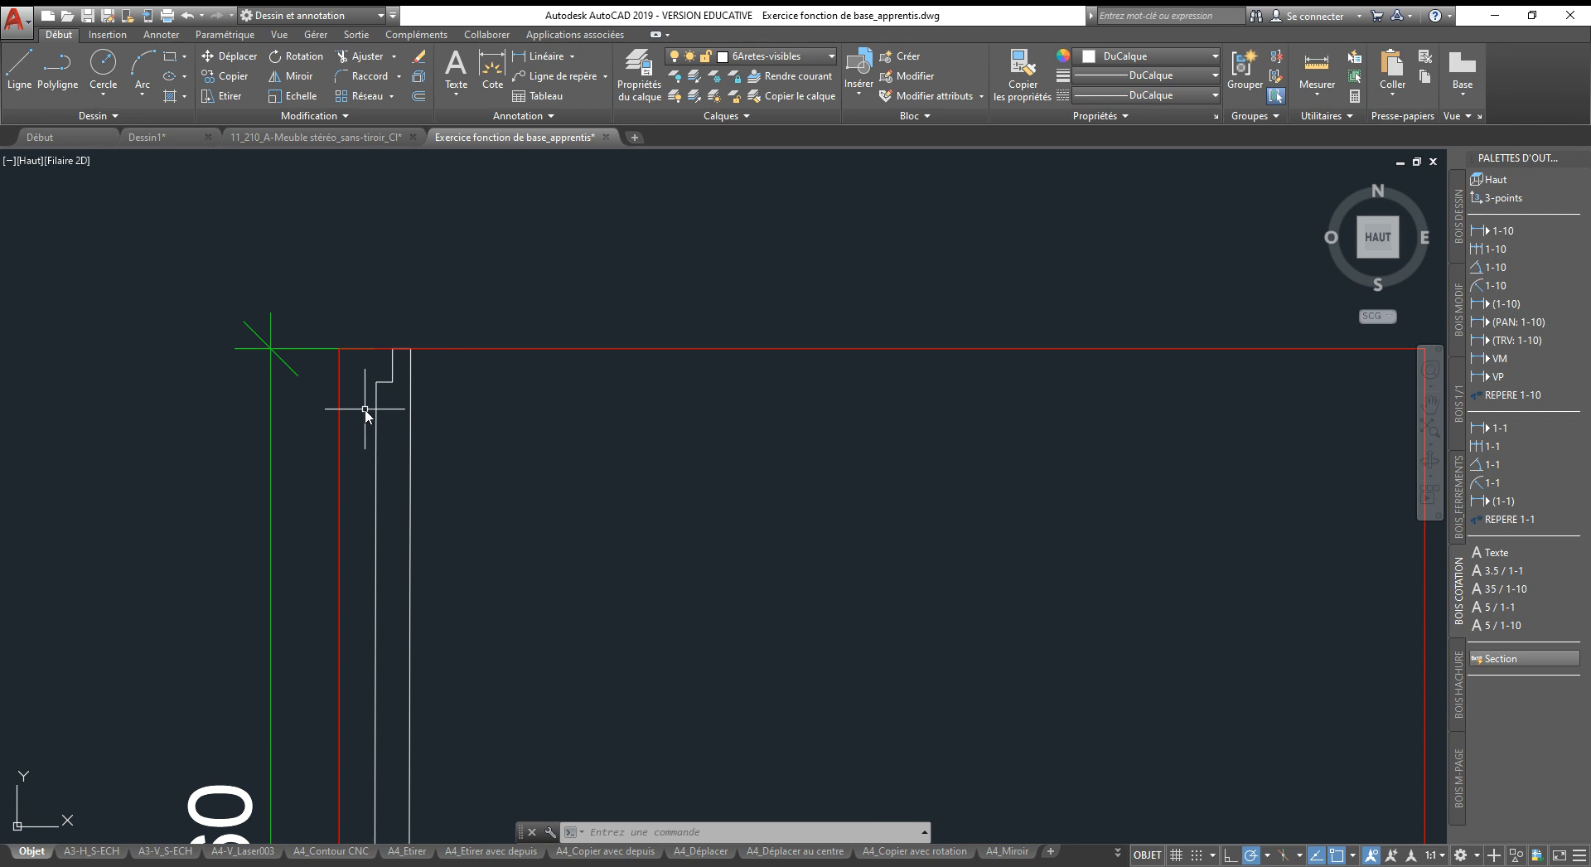
pyautogui.hotkey('ctrl', 'z')
pyautogui.hotkey('ctrl', 'z')
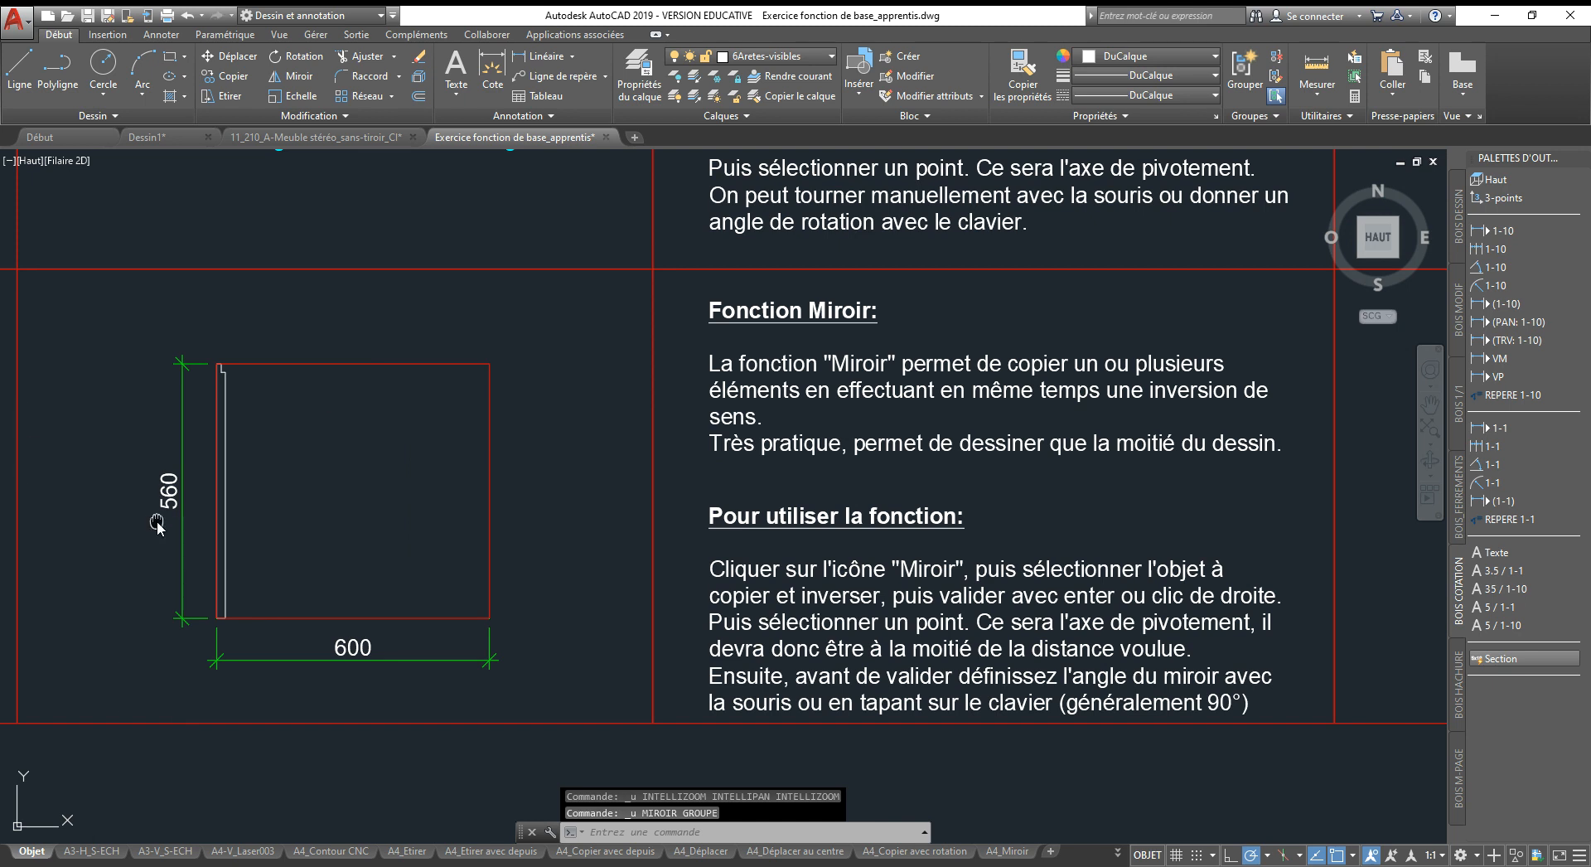
# Mirror the notched side panel across its inner vertical edge, keeping the source object.
pyautogui.scroll(5, 232, 562)
pyautogui.moveTo(431, 498); pyautogui.dragTo(430, 533, button='middle')
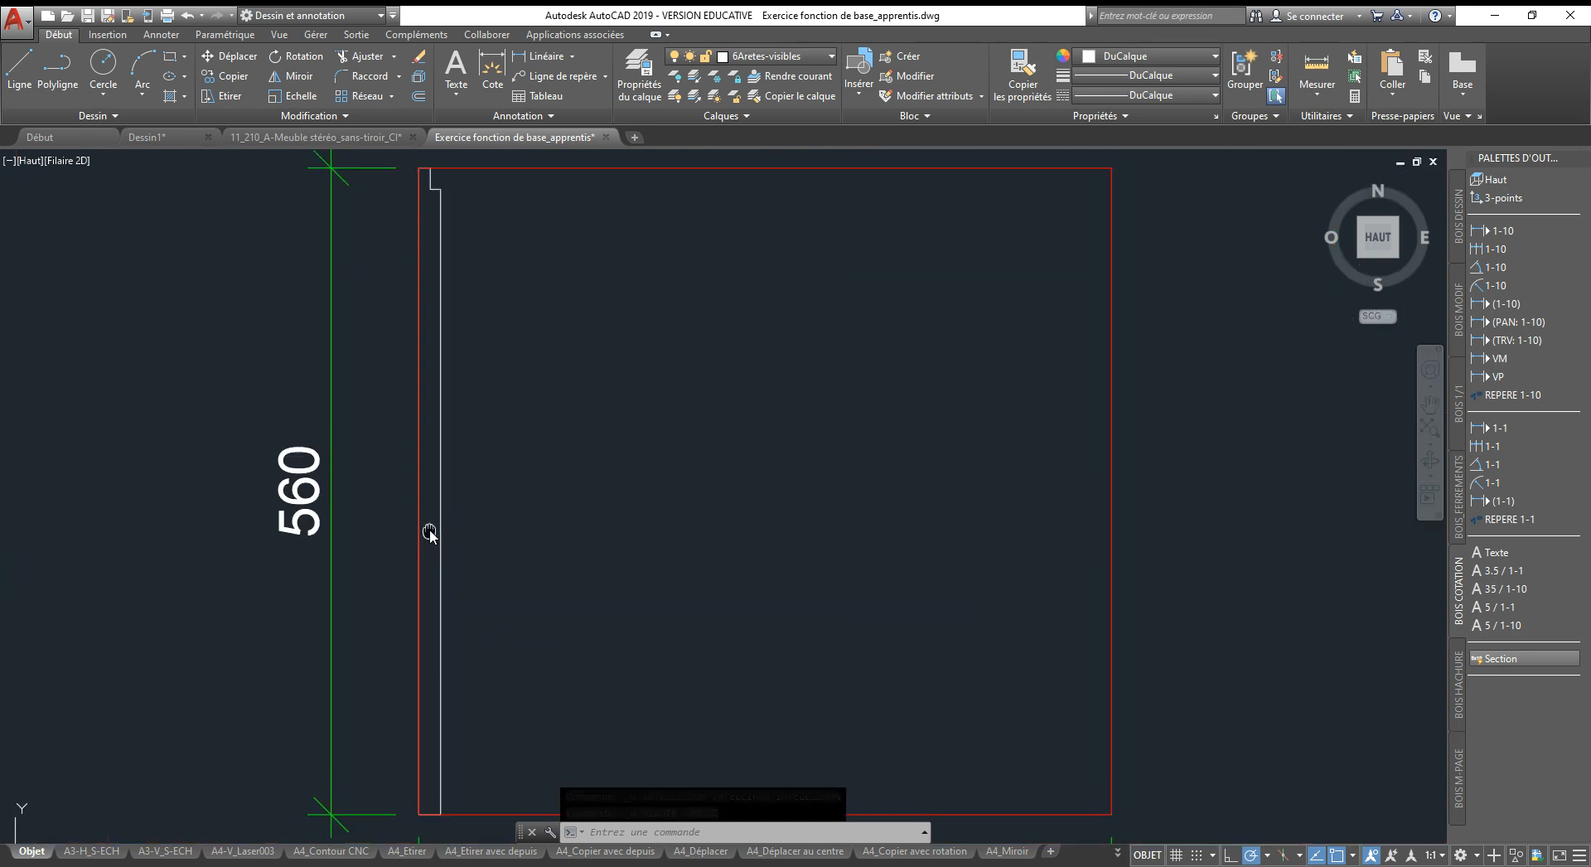
pyautogui.click(291, 75)
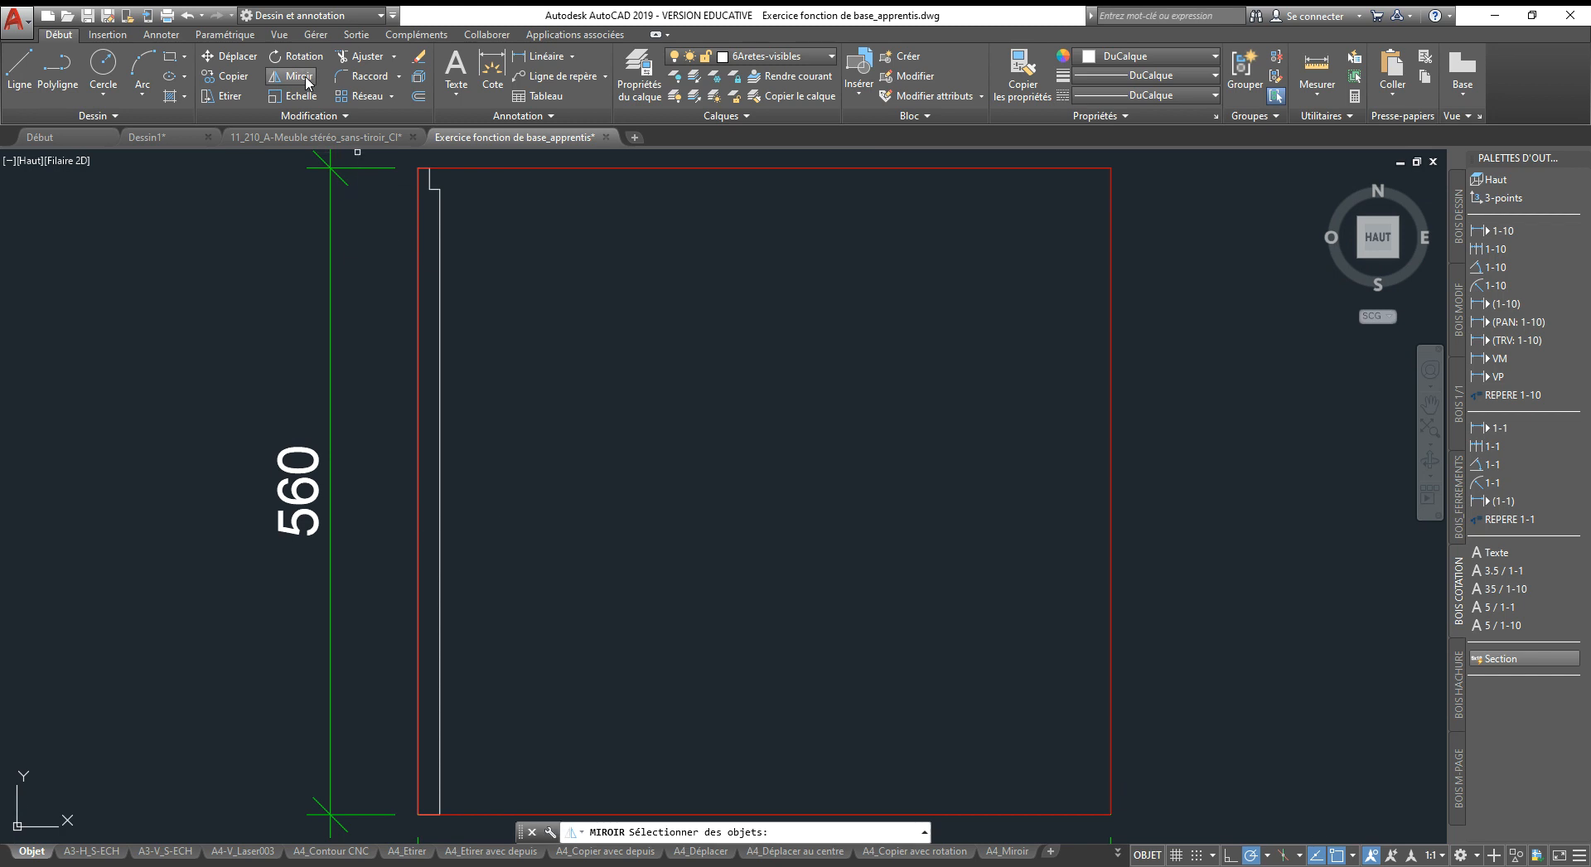
pyautogui.click(440, 213)
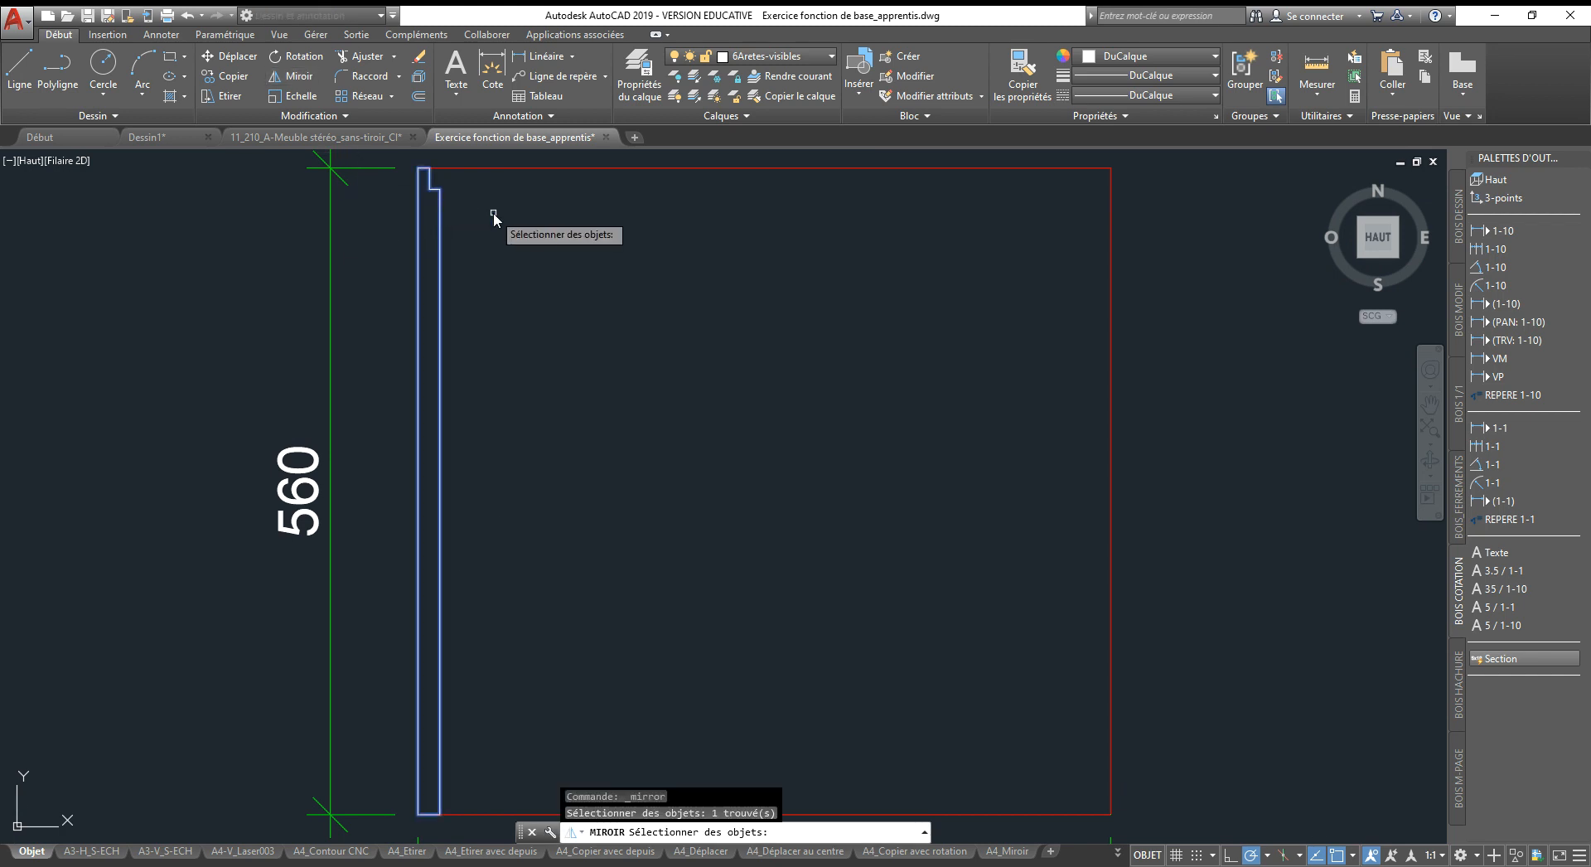
pyautogui.press('Return')
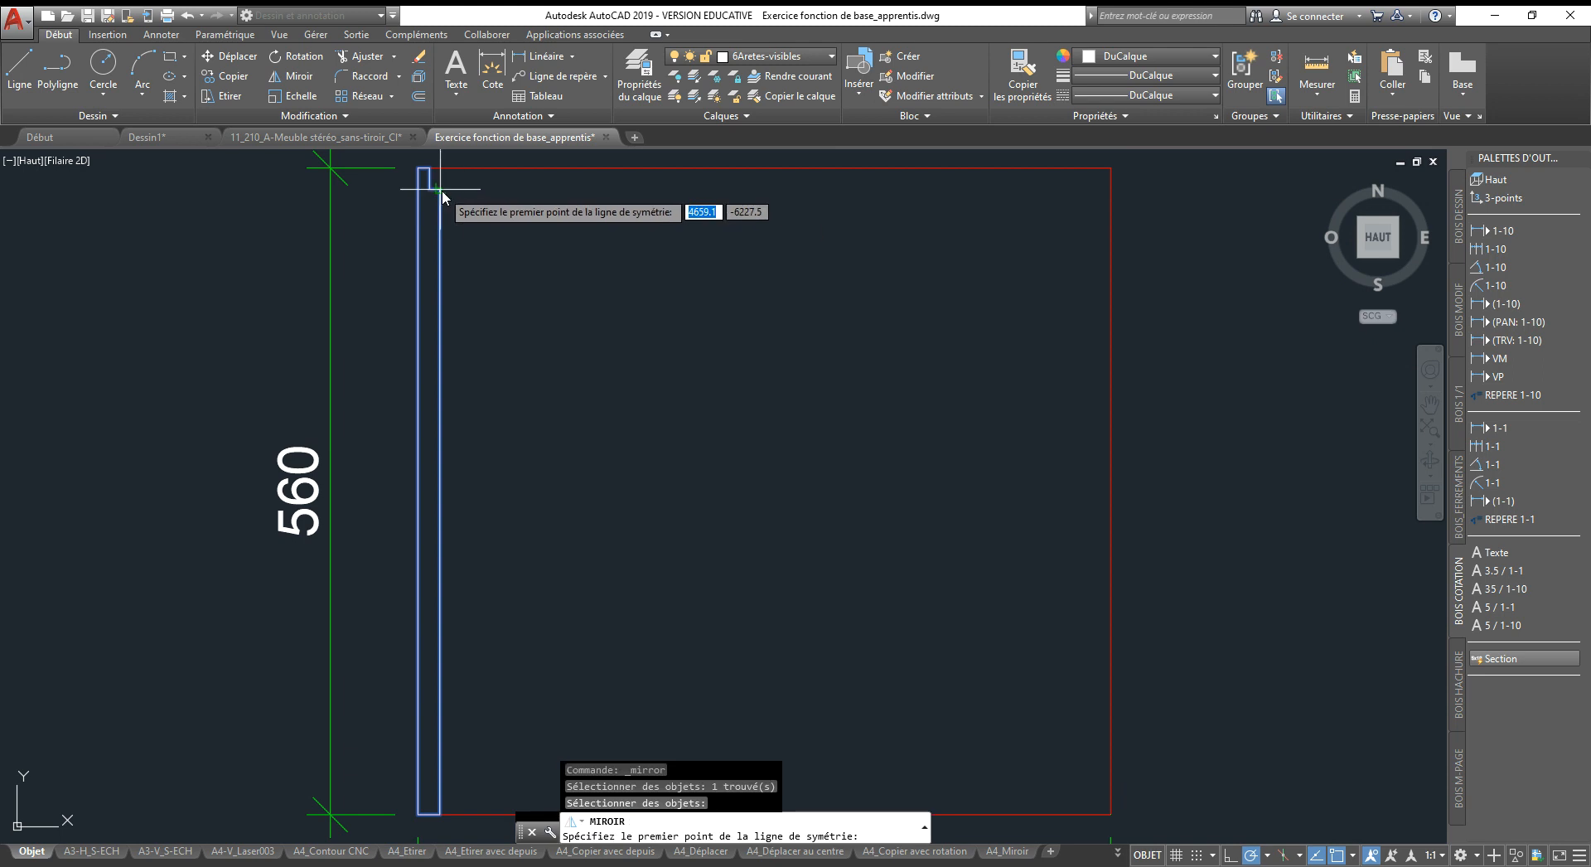
pyautogui.click(434, 189)
pyautogui.scroll(-2, 452, 194)
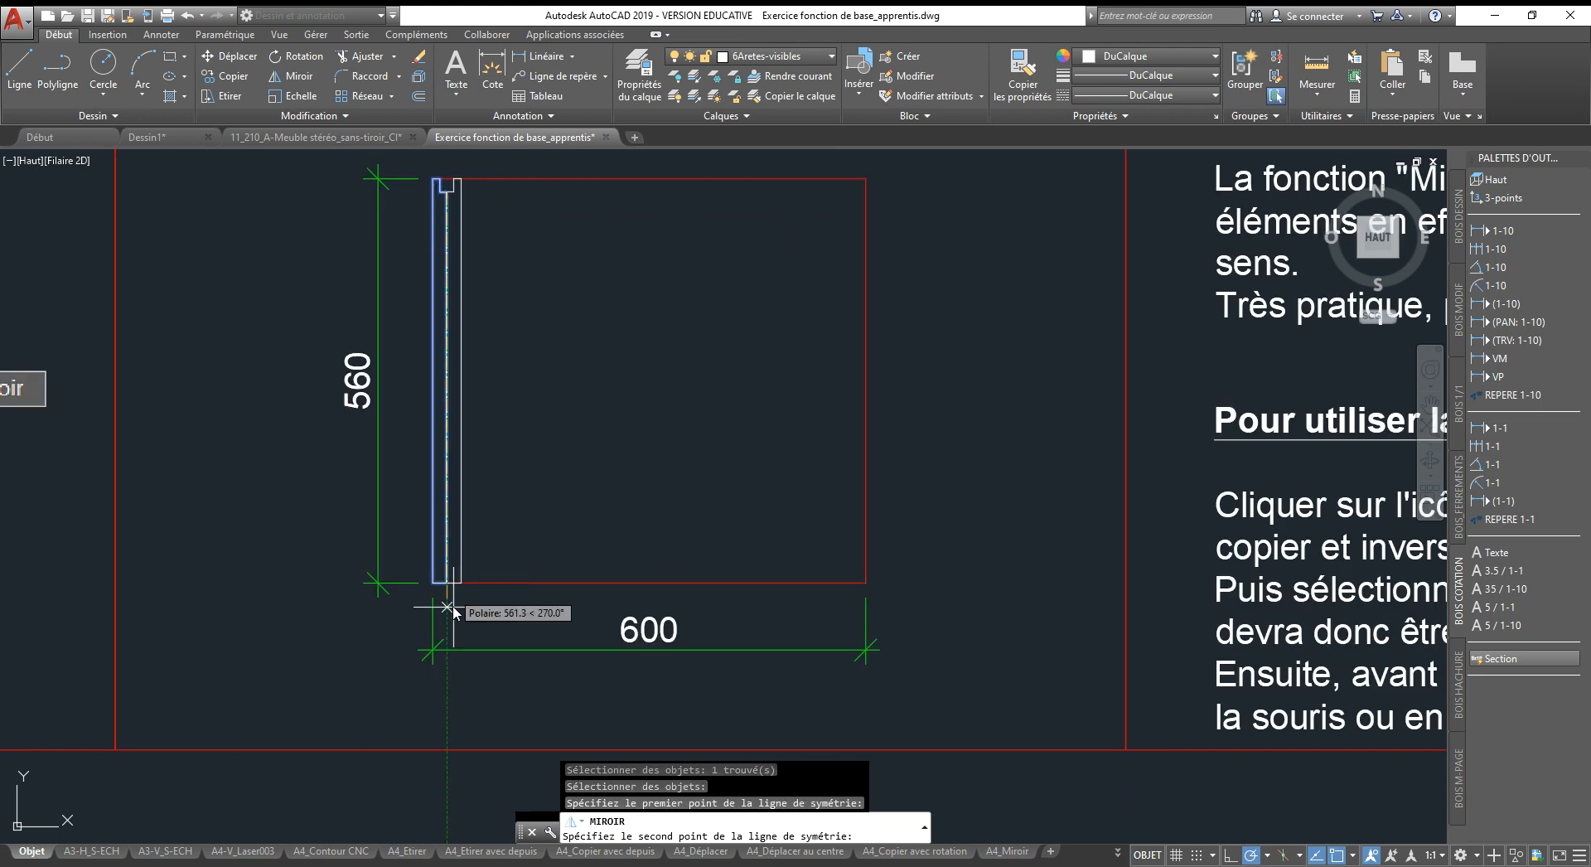
pyautogui.click(450, 583)
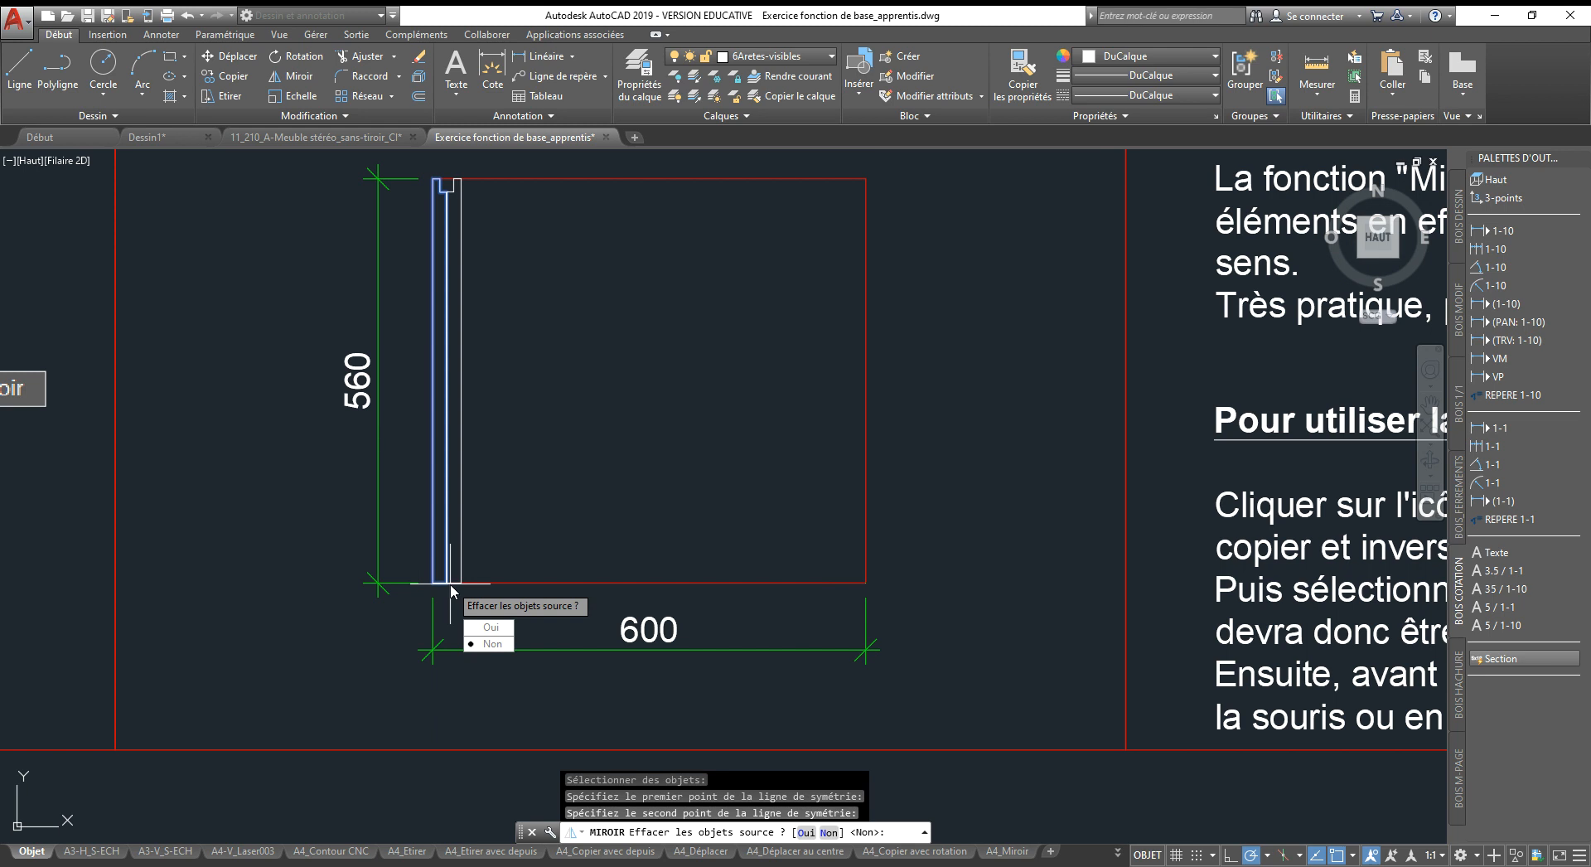
pyautogui.click(492, 646)
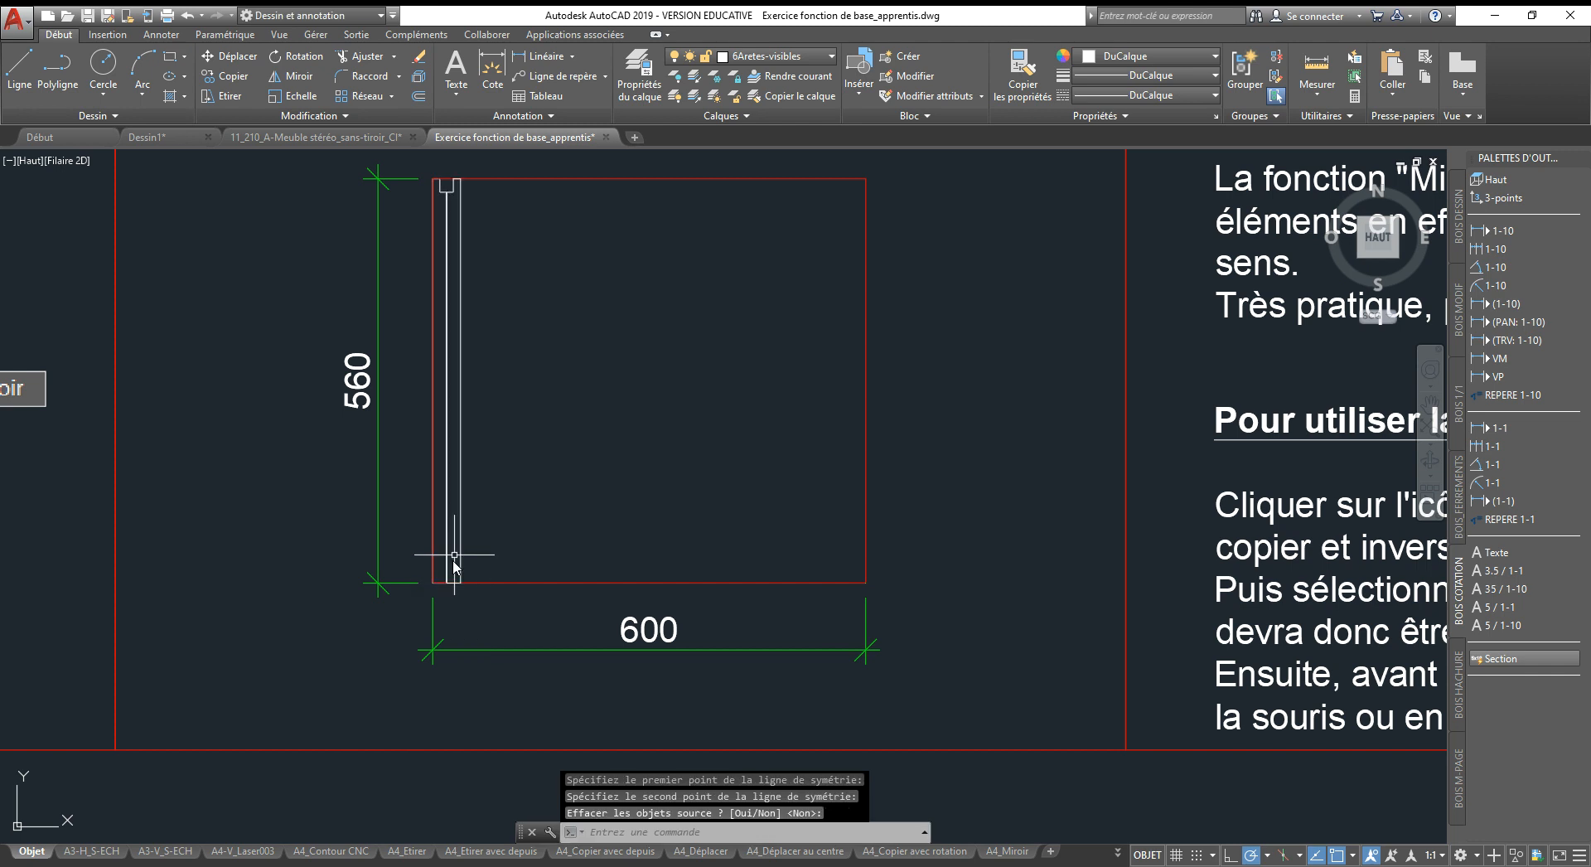
# Delete the mirrored copy of the side panel, leaving the original inside the red rectangle.
pyautogui.scroll(6, 444, 199)
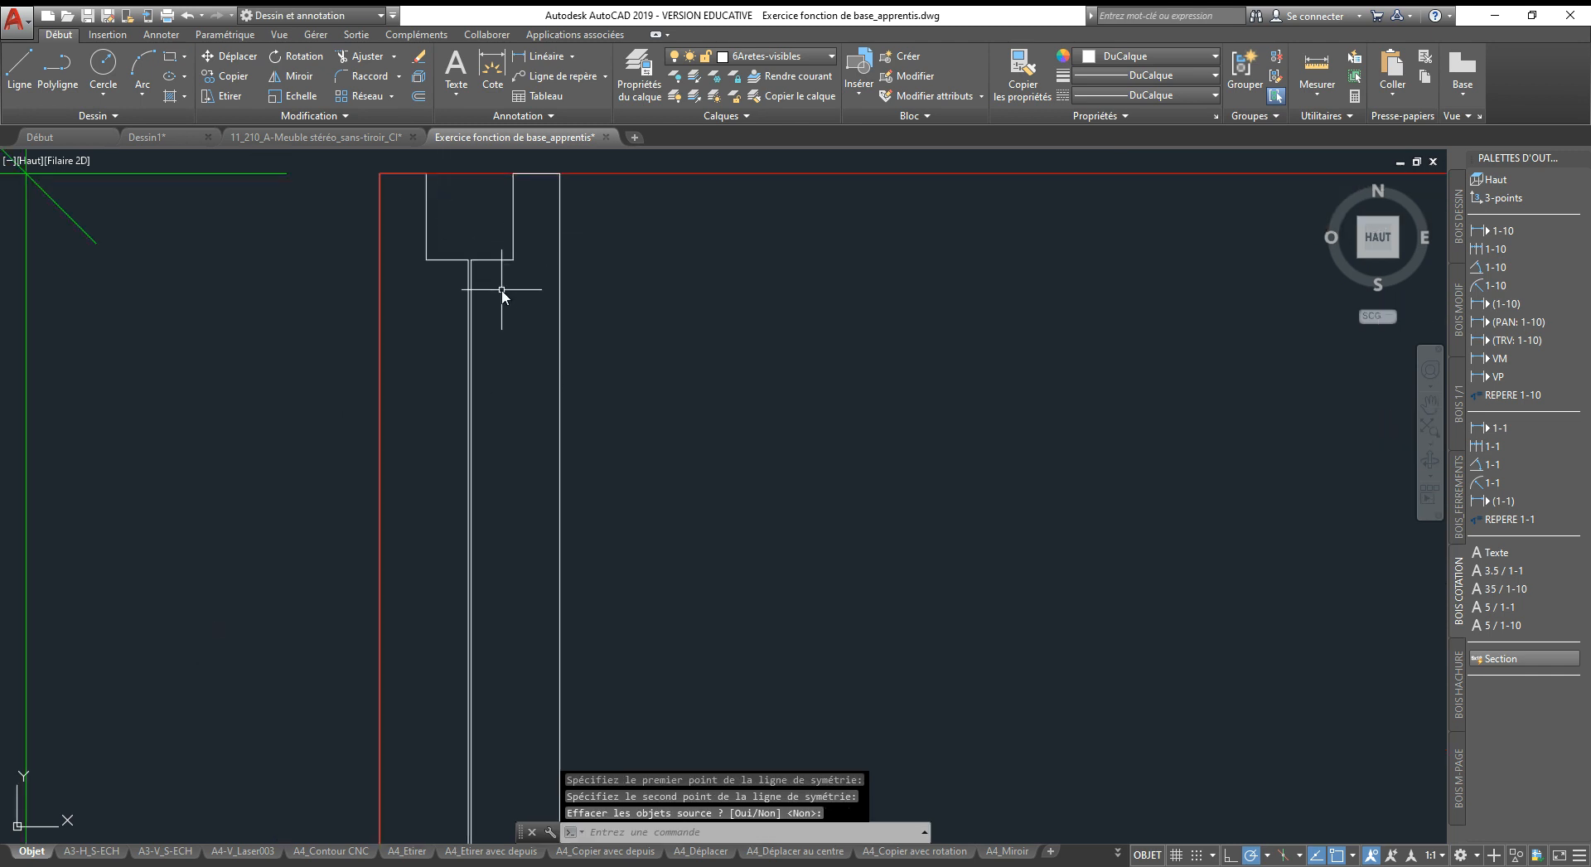
pyautogui.scroll(-4, 508, 286)
pyautogui.scroll(-3, 531, 460)
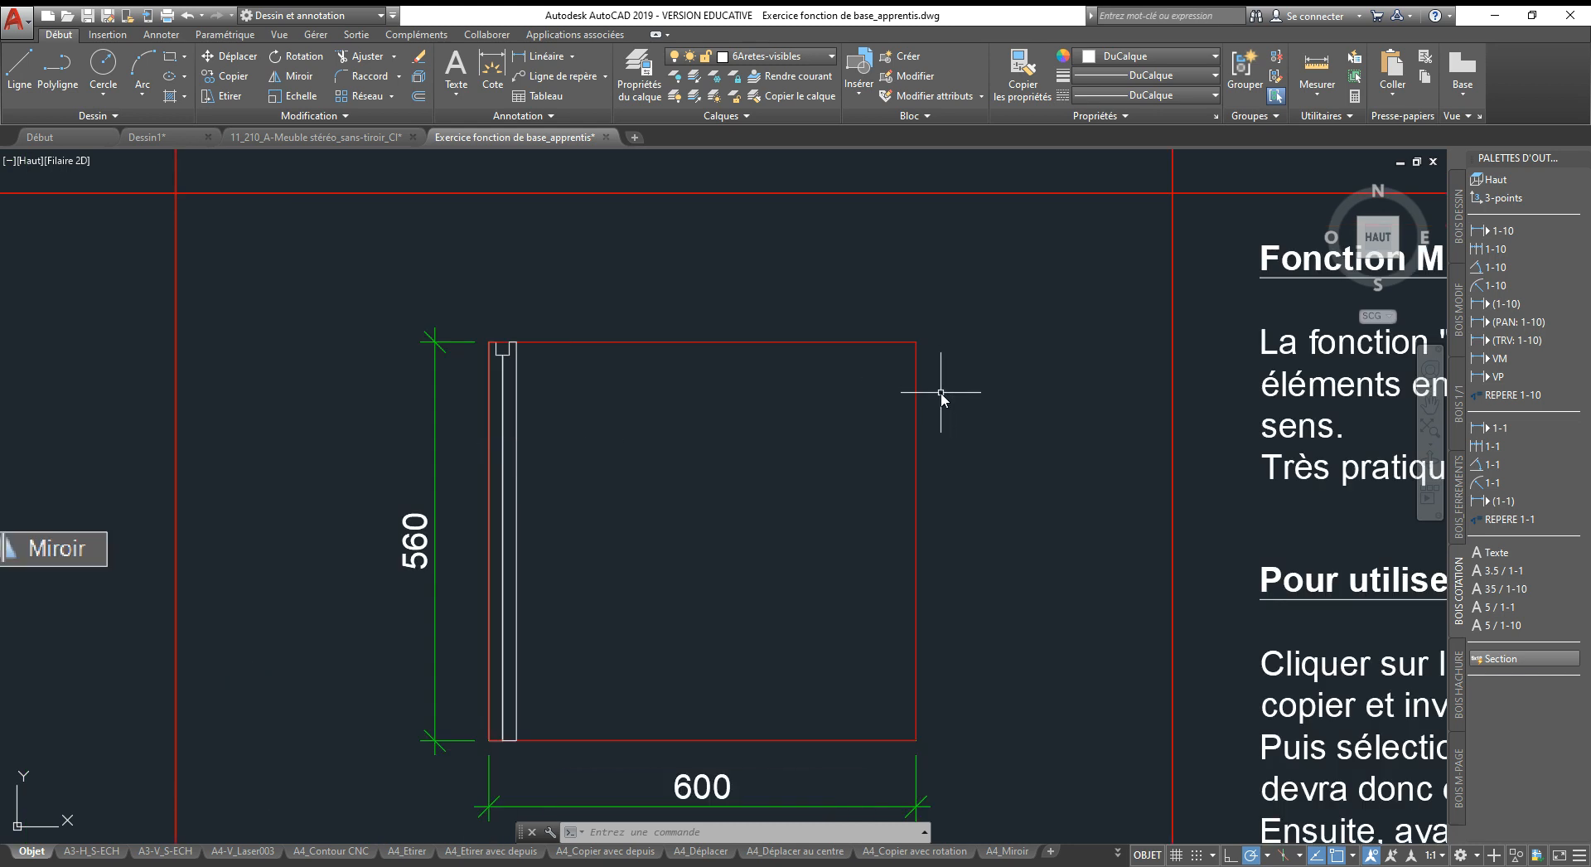
pyautogui.click(516, 390)
pyautogui.click(509, 355)
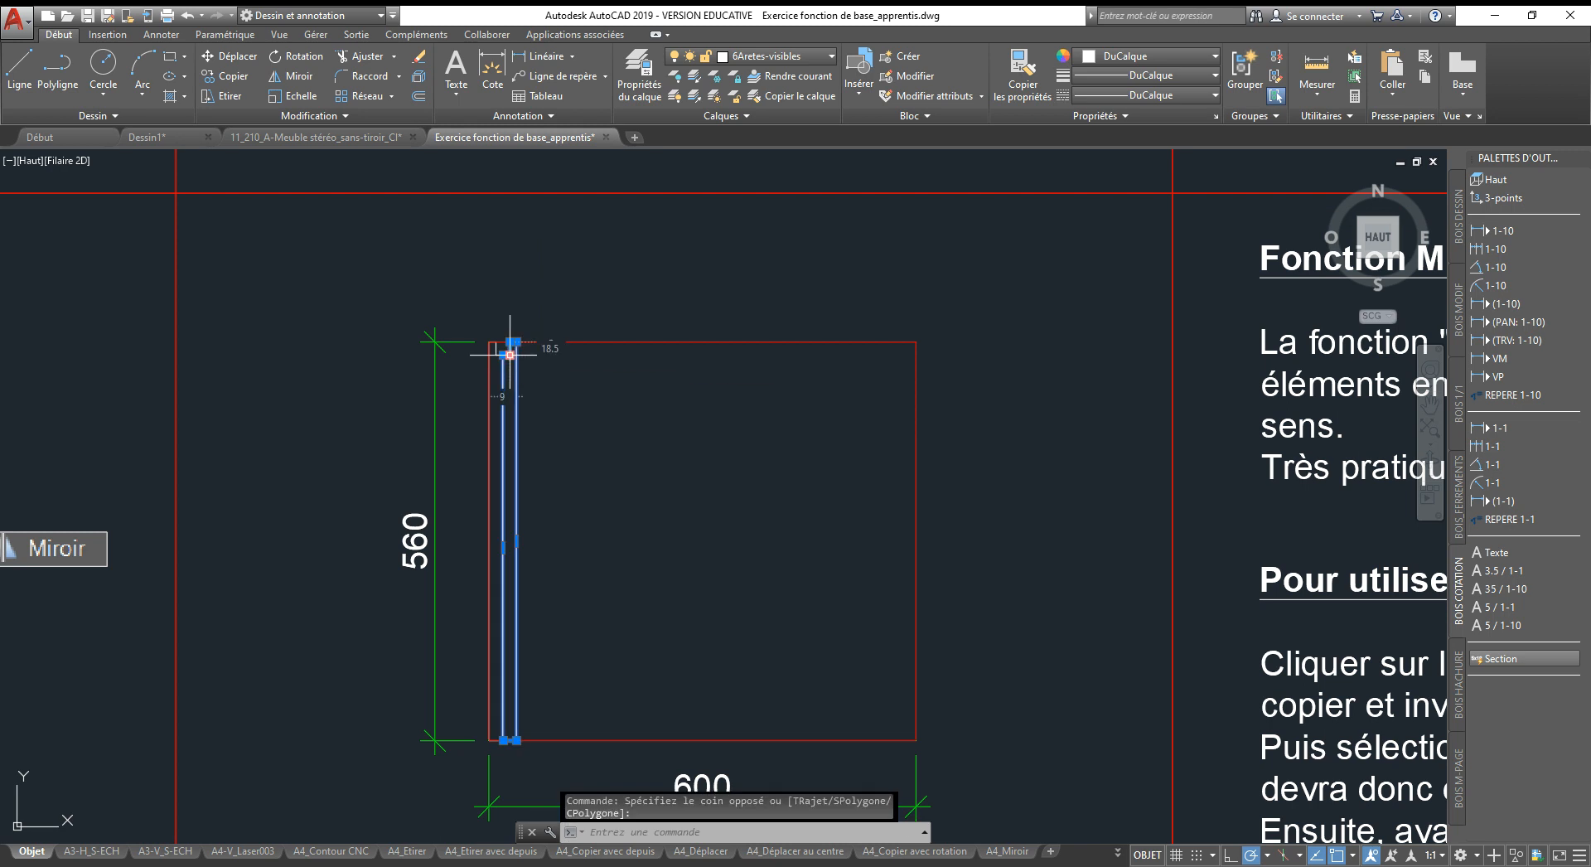
pyautogui.click(707, 533)
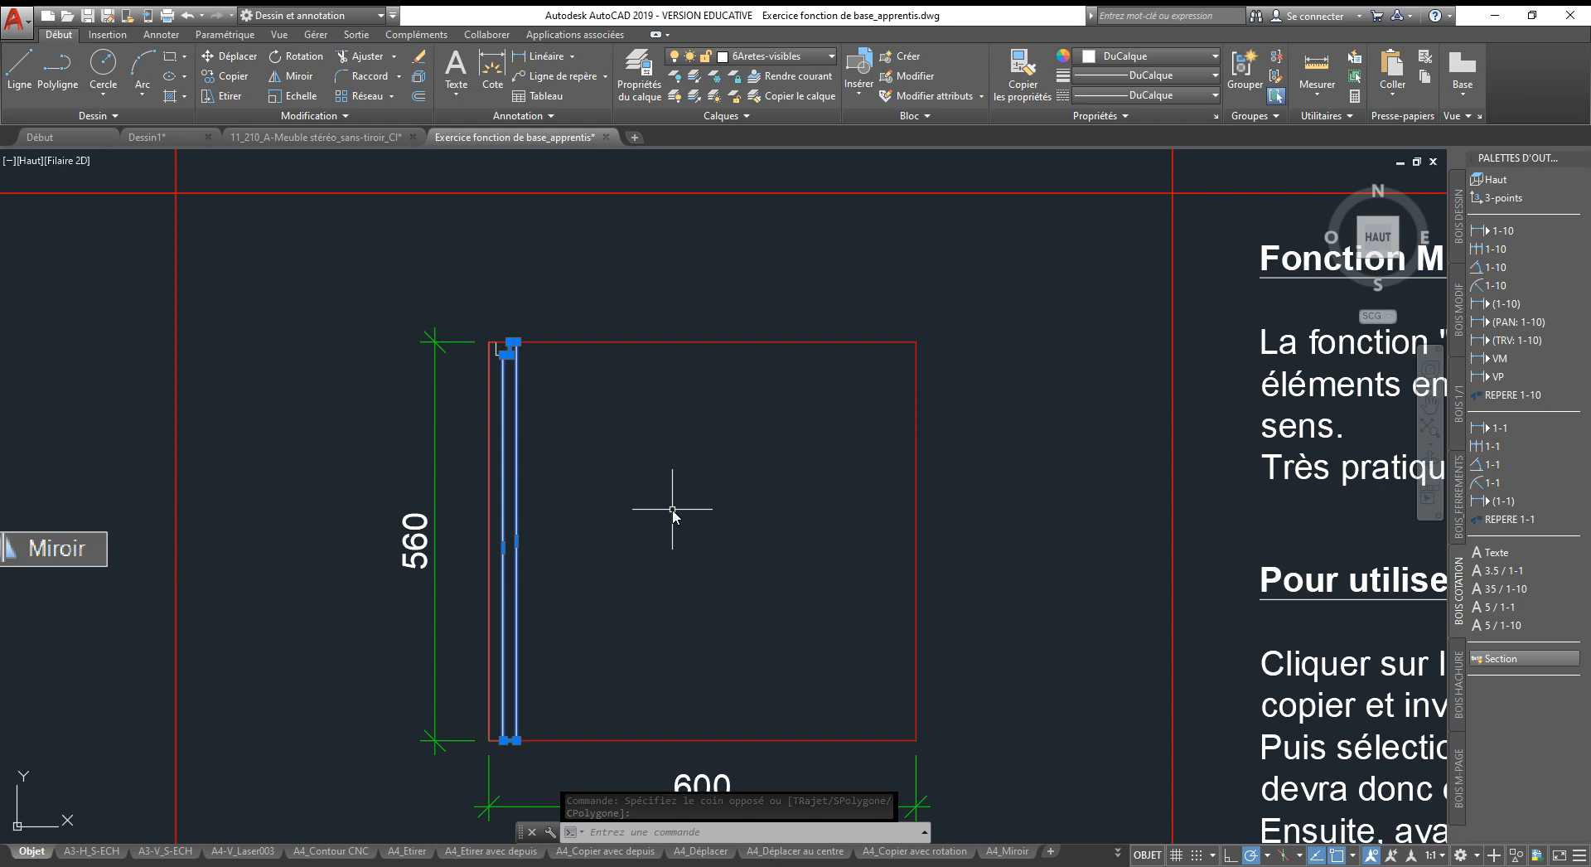
pyautogui.press('Delete')
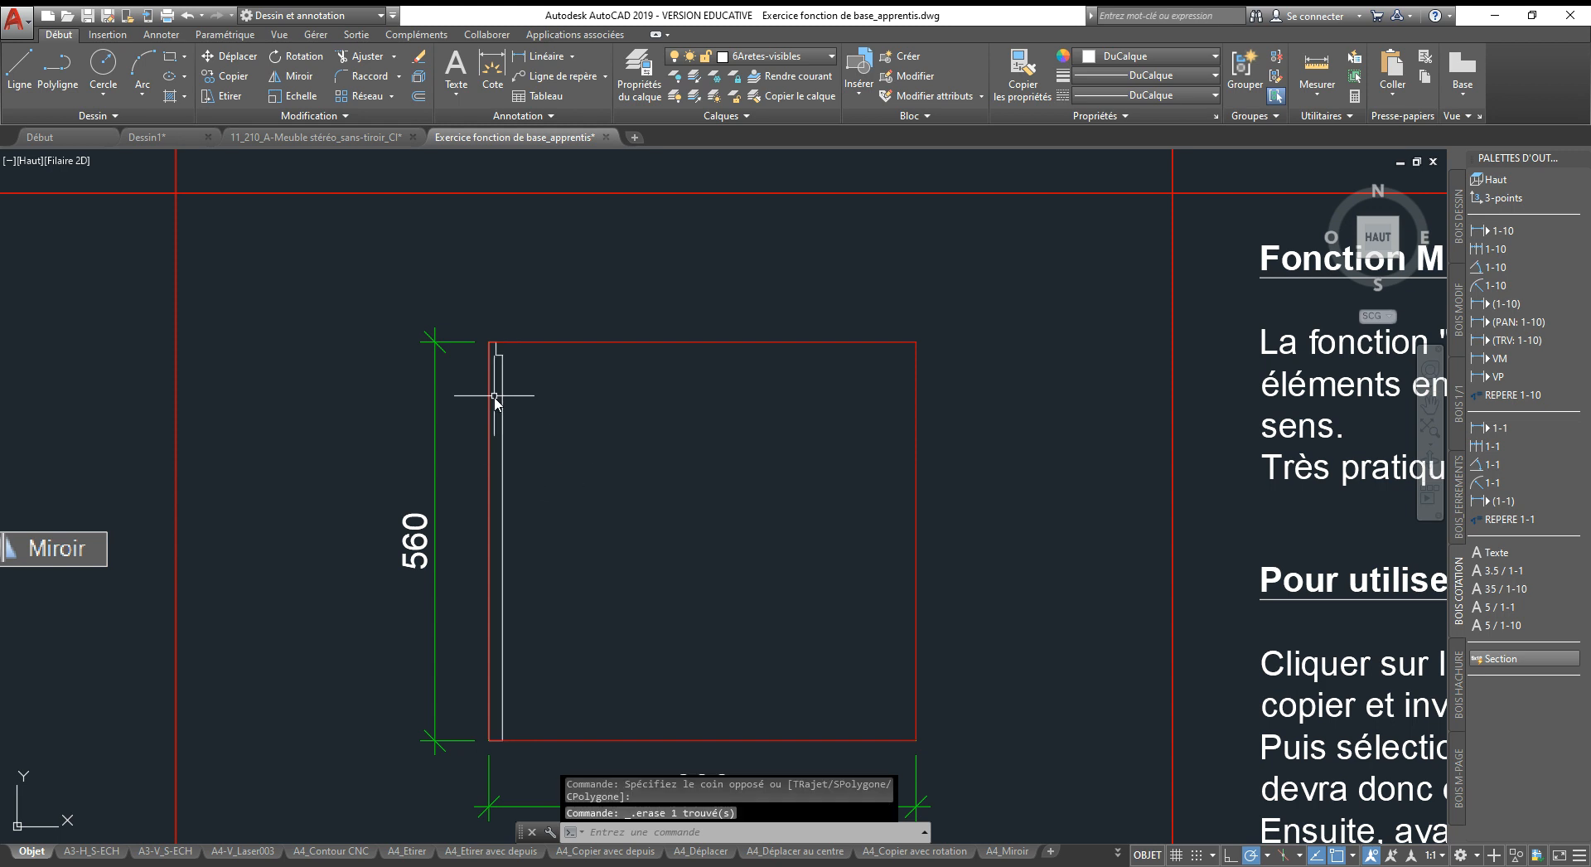
# Start the Mirror command and select the notched side panel together with the vertical 560 dimension.
pyautogui.scroll(3, 495, 398)
pyautogui.moveTo(515, 434)
pyautogui.mouseDown(button='middle')
pyautogui.moveTo(526, 355)
pyautogui.moveTo(465, 350)
pyautogui.mouseUp(button='middle')
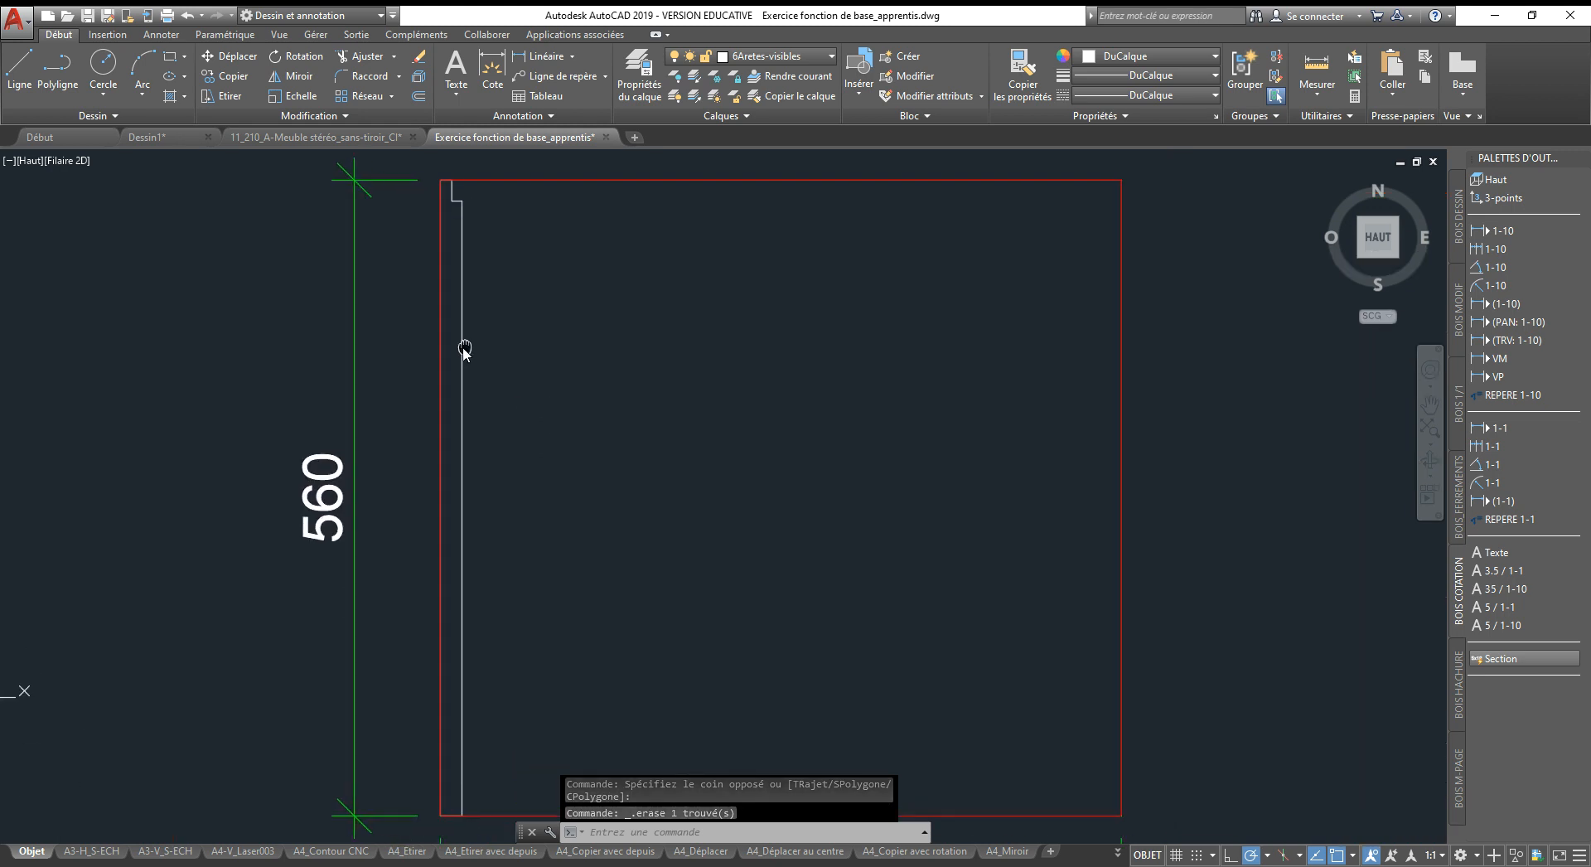
pyautogui.click(292, 75)
pyautogui.click(486, 265)
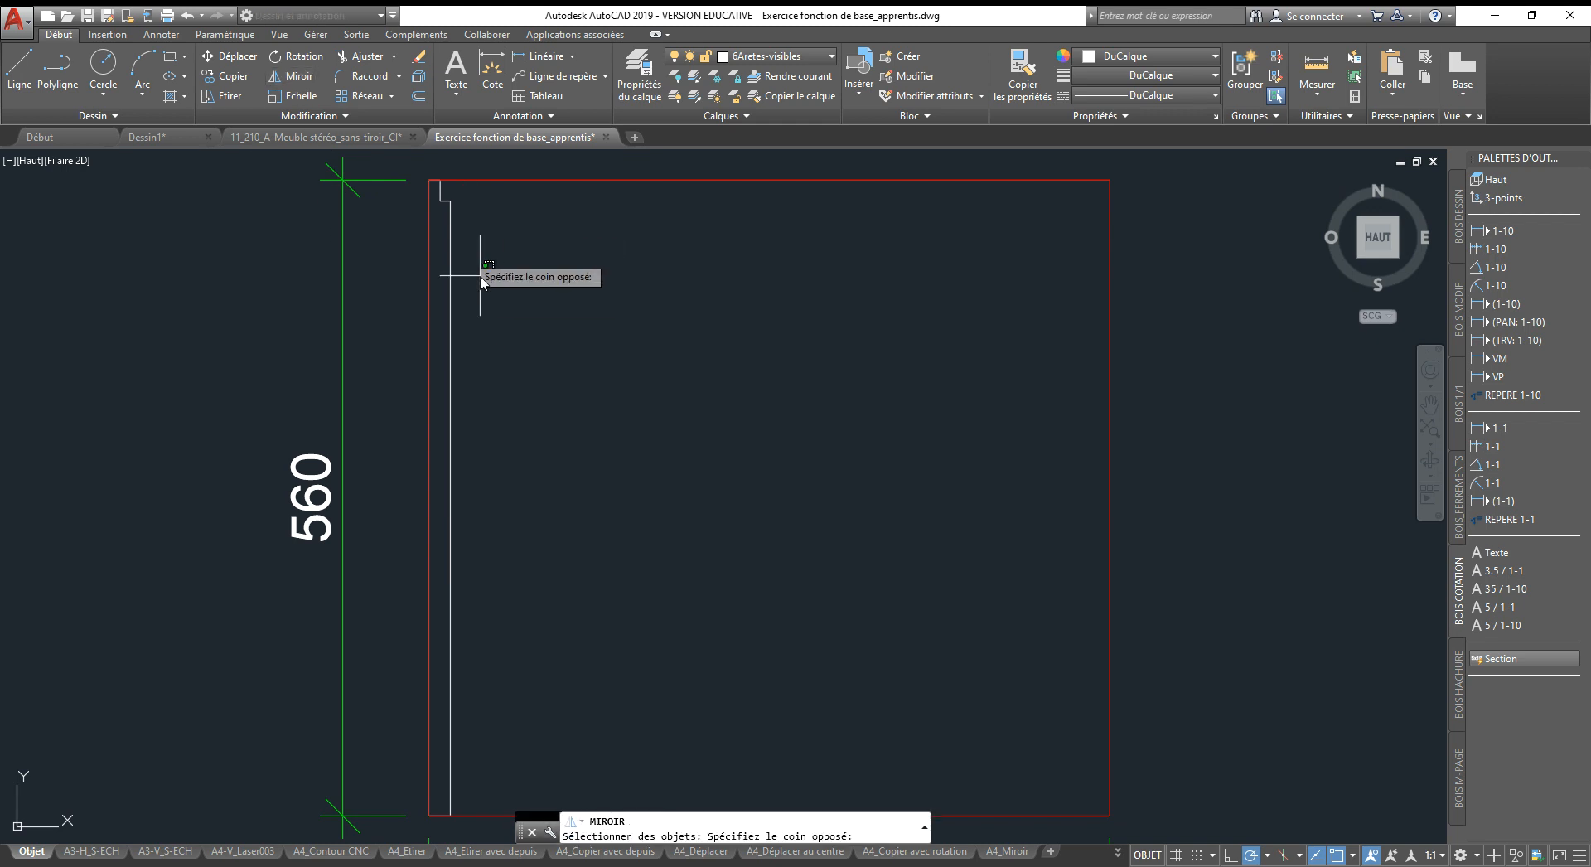
pyautogui.click(444, 228)
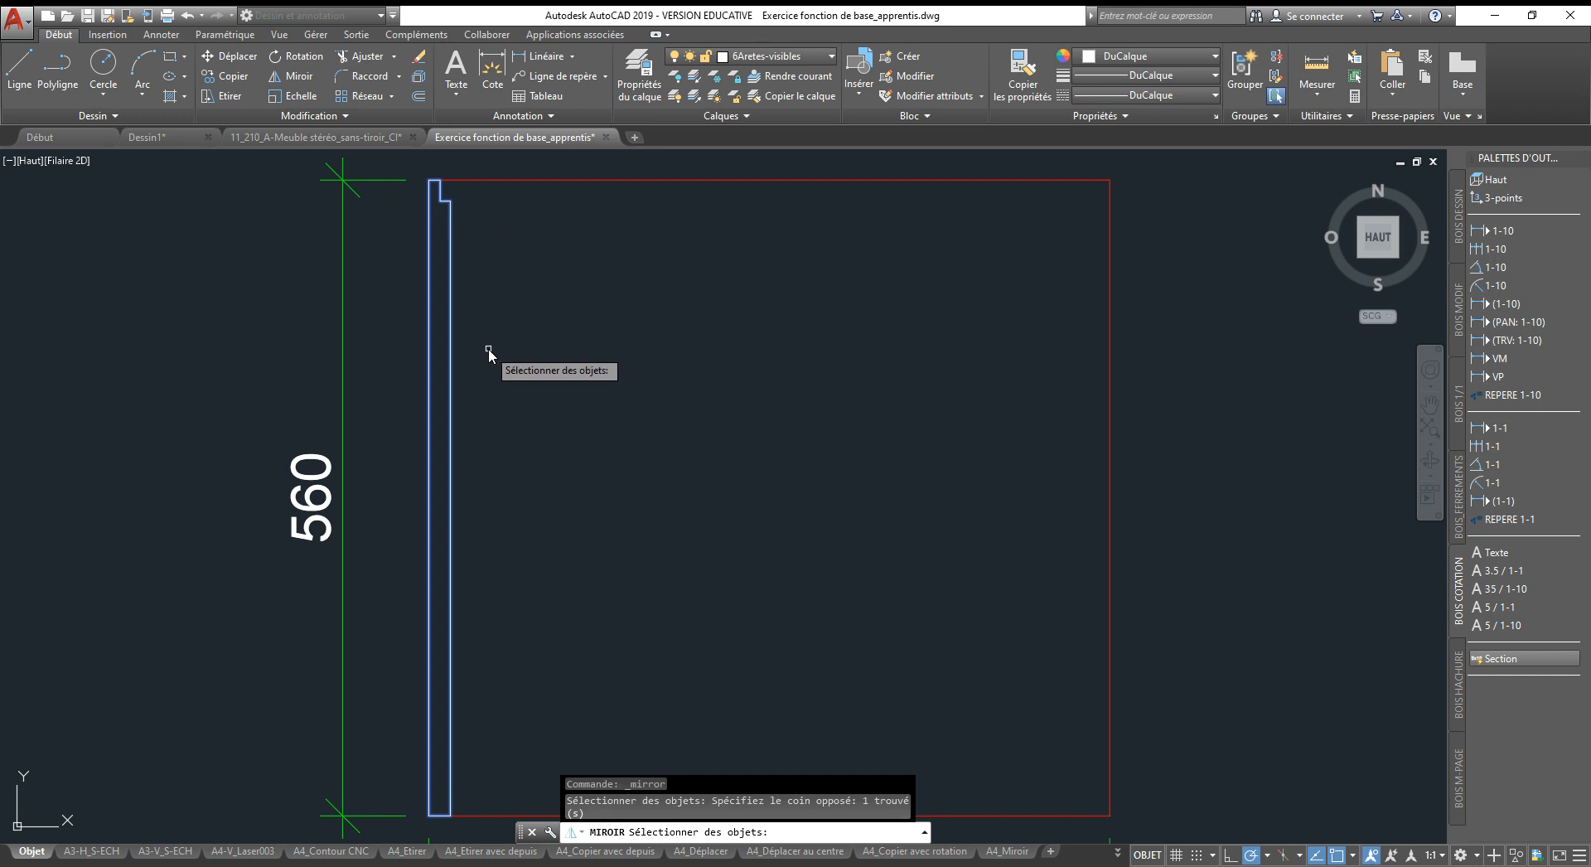
pyautogui.scroll(-2, 484, 330)
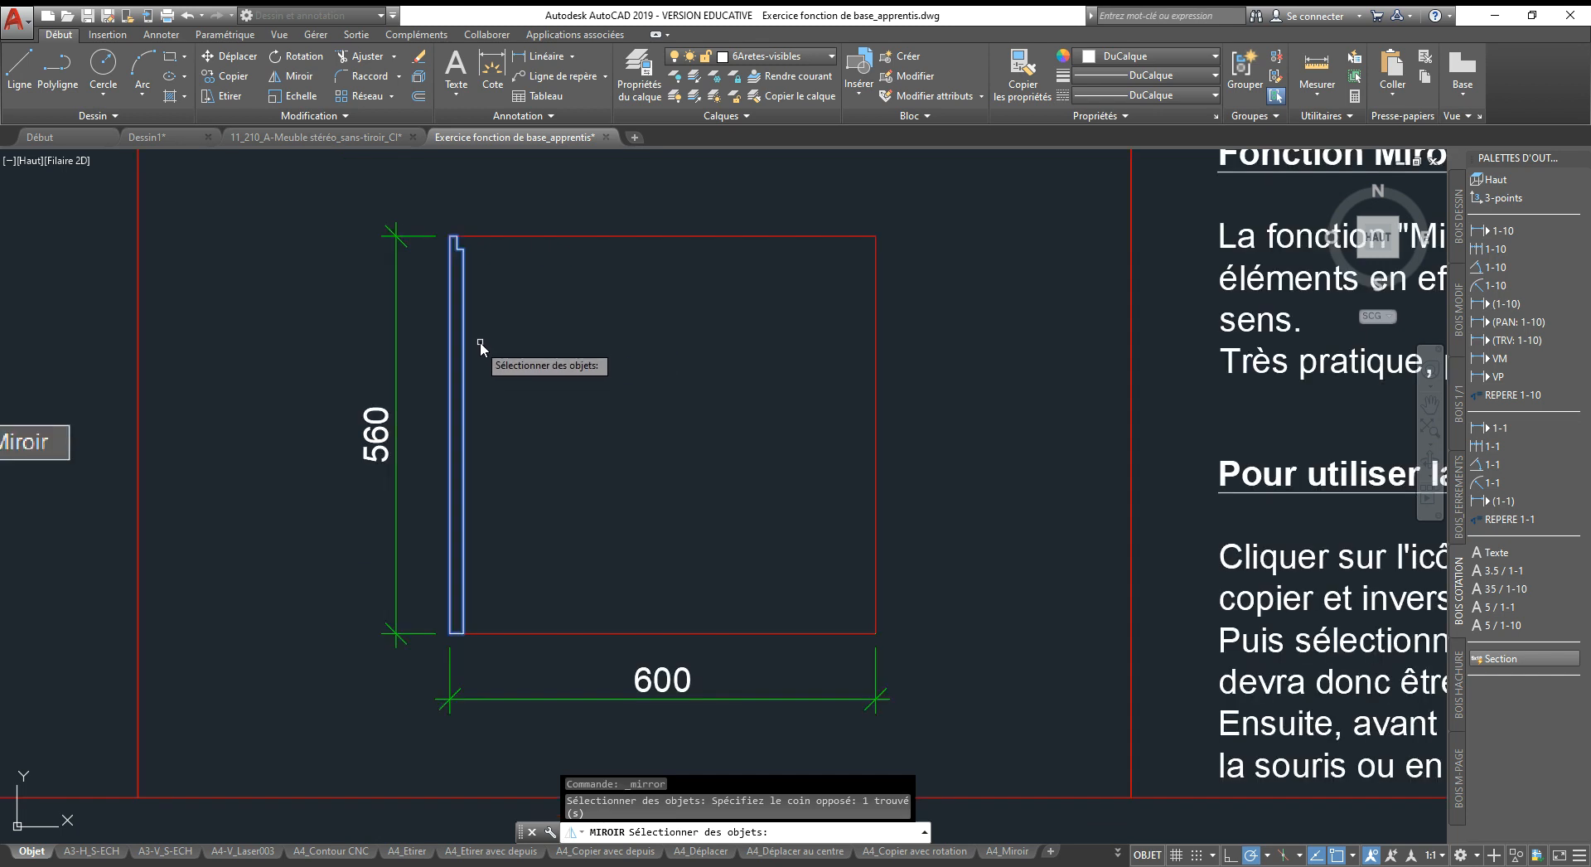
pyautogui.click(421, 386)
pyautogui.click(368, 348)
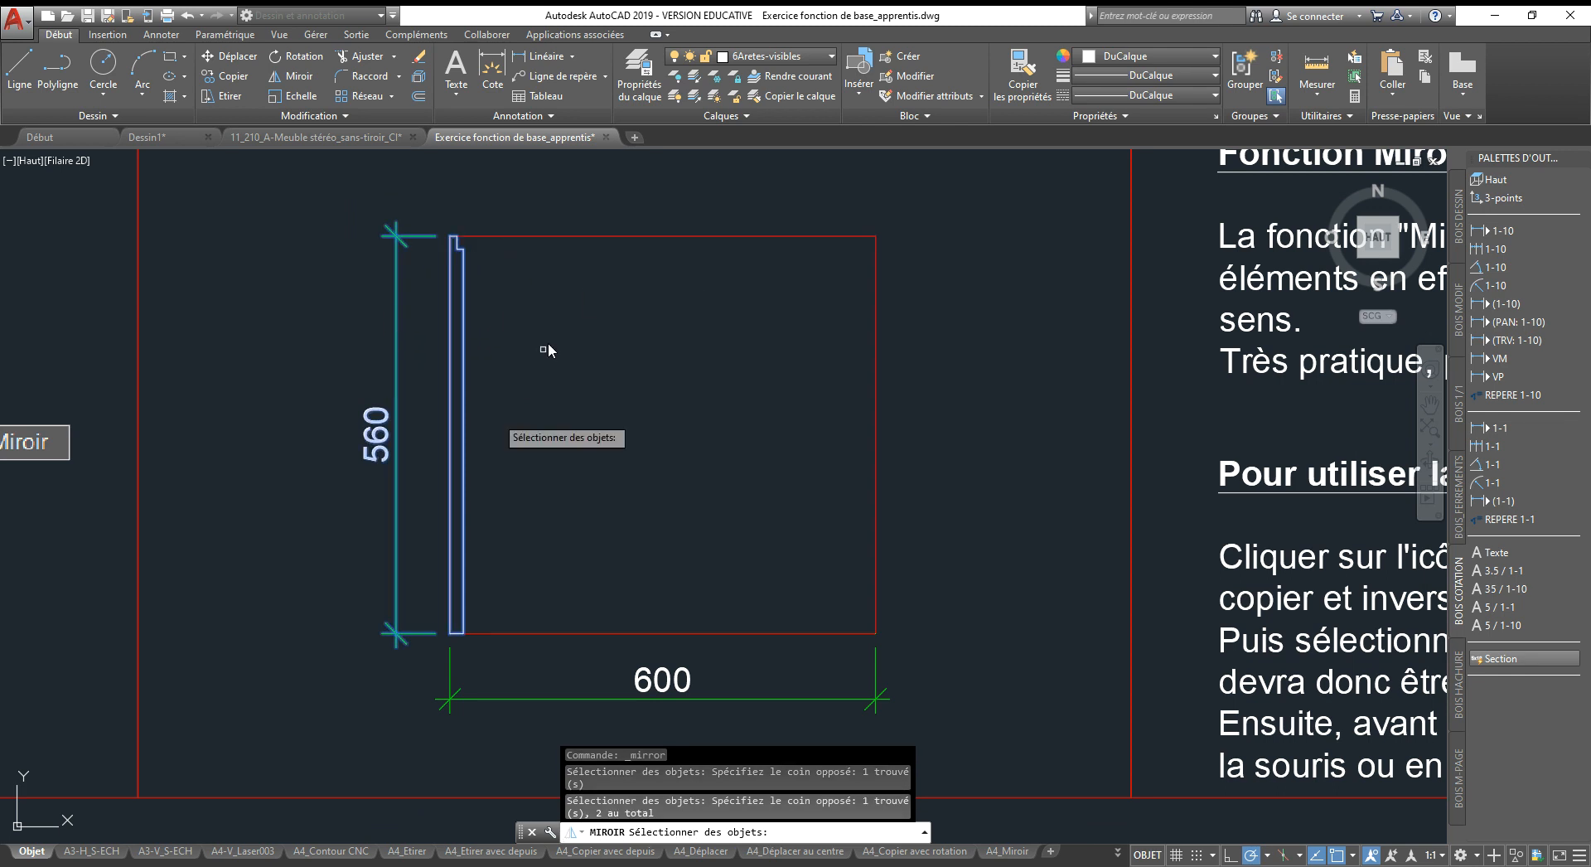
pyautogui.click(411, 524)
pyautogui.click(349, 475)
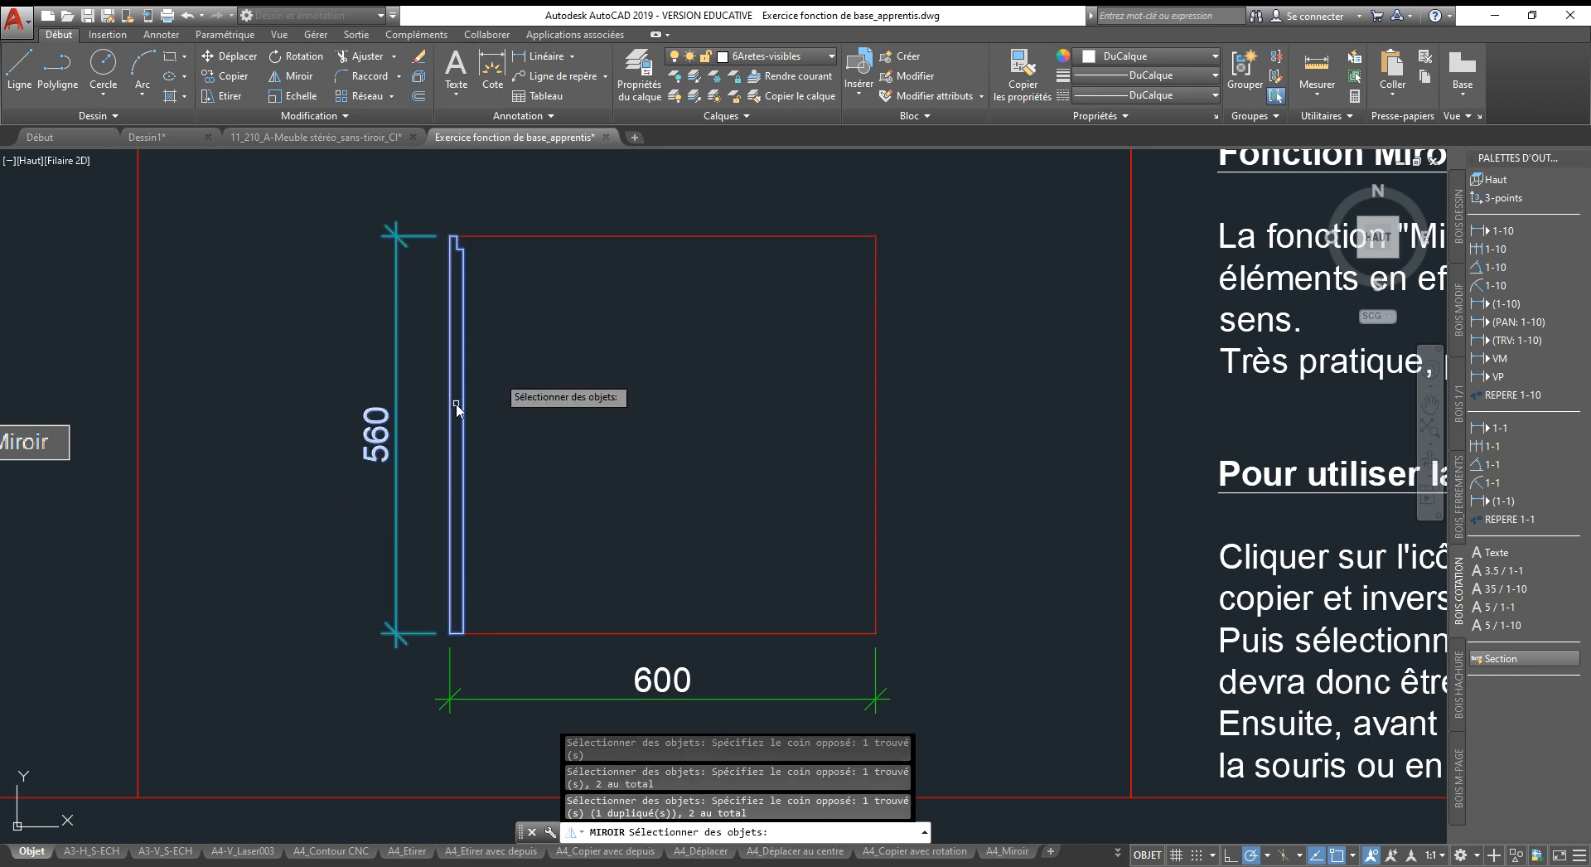
# Add the red rectangle to the mirror selection and remove it again.
pyautogui.click(593, 284)
pyautogui.click(557, 209)
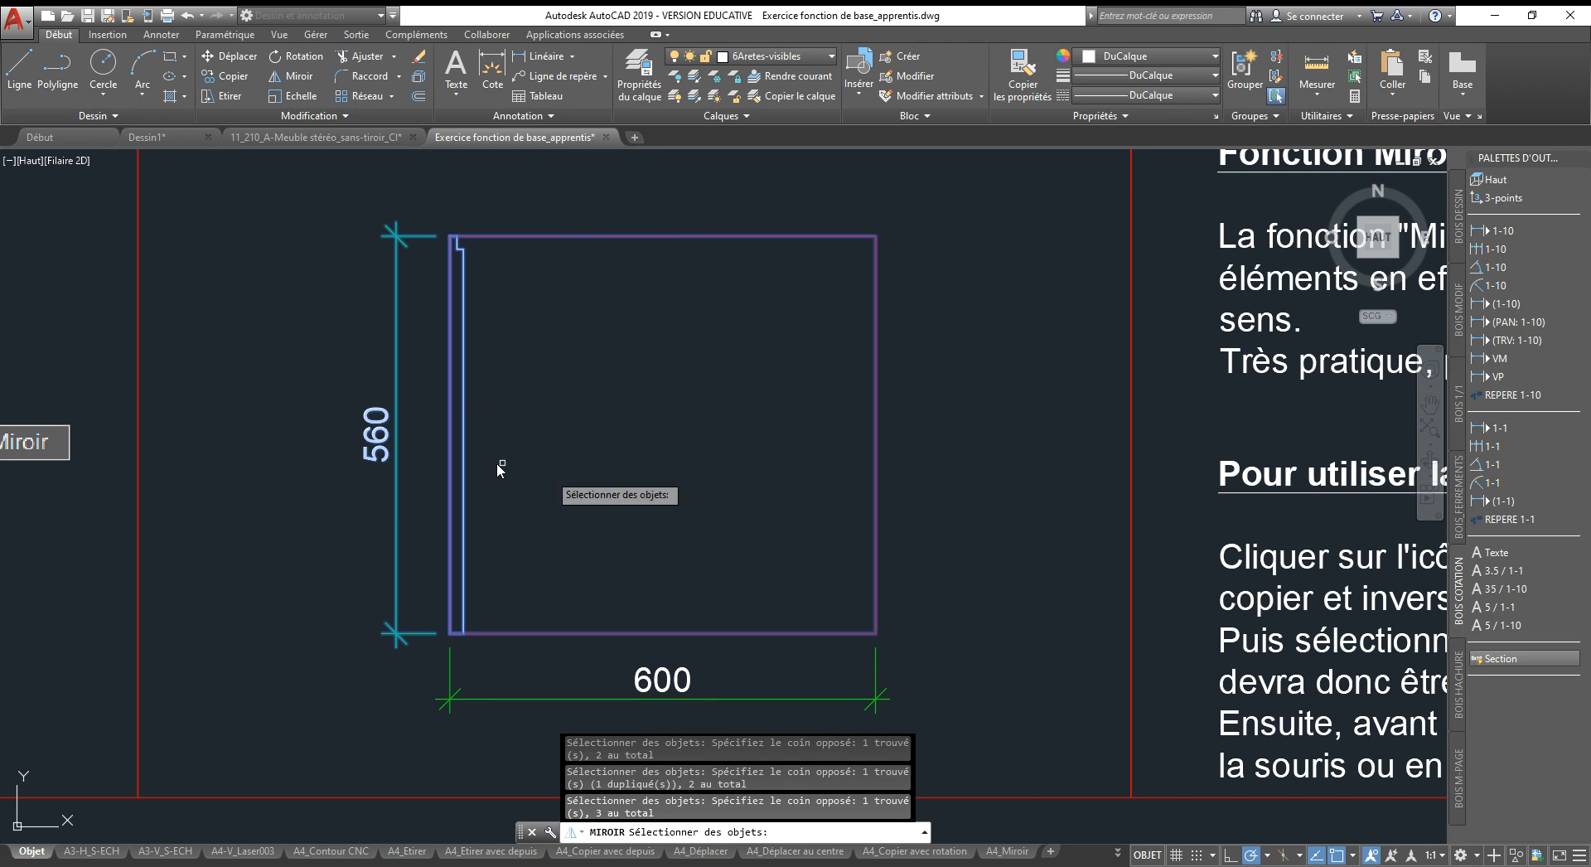
pyautogui.click(652, 309)
pyautogui.keyDown('shift'); pyautogui.click(573, 210); pyautogui.keyUp('shift')
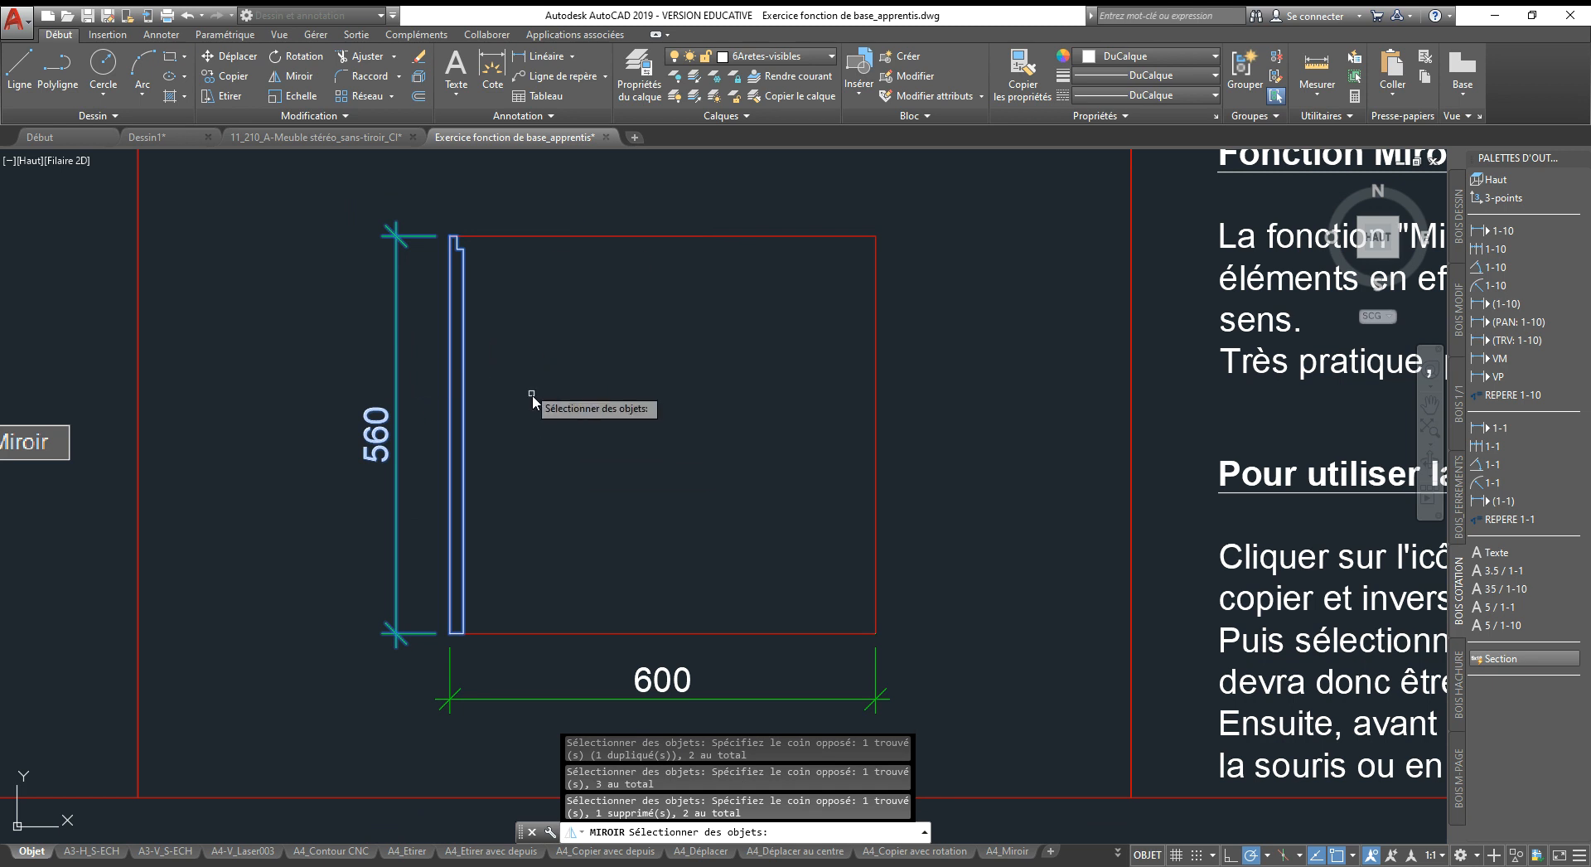
# Try to mirror the side panel and the 560 dimension about a vertical axis through the midpoint of the rectangle's upper edge.
pyautogui.moveTo(530, 390); pyautogui.dragTo(486, 419, button='middle')
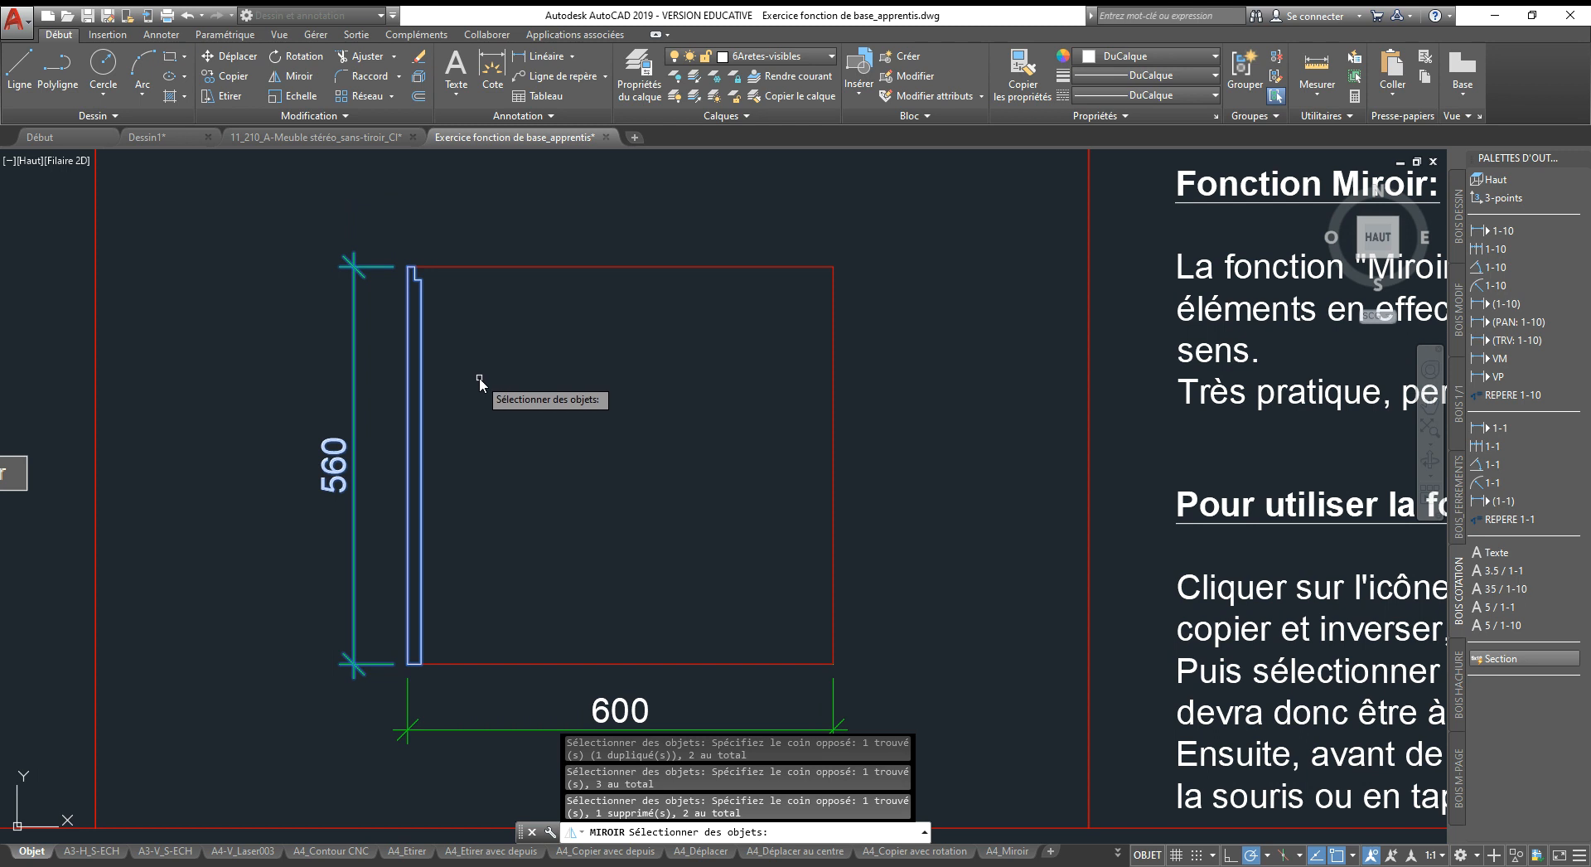
pyautogui.press('Return')
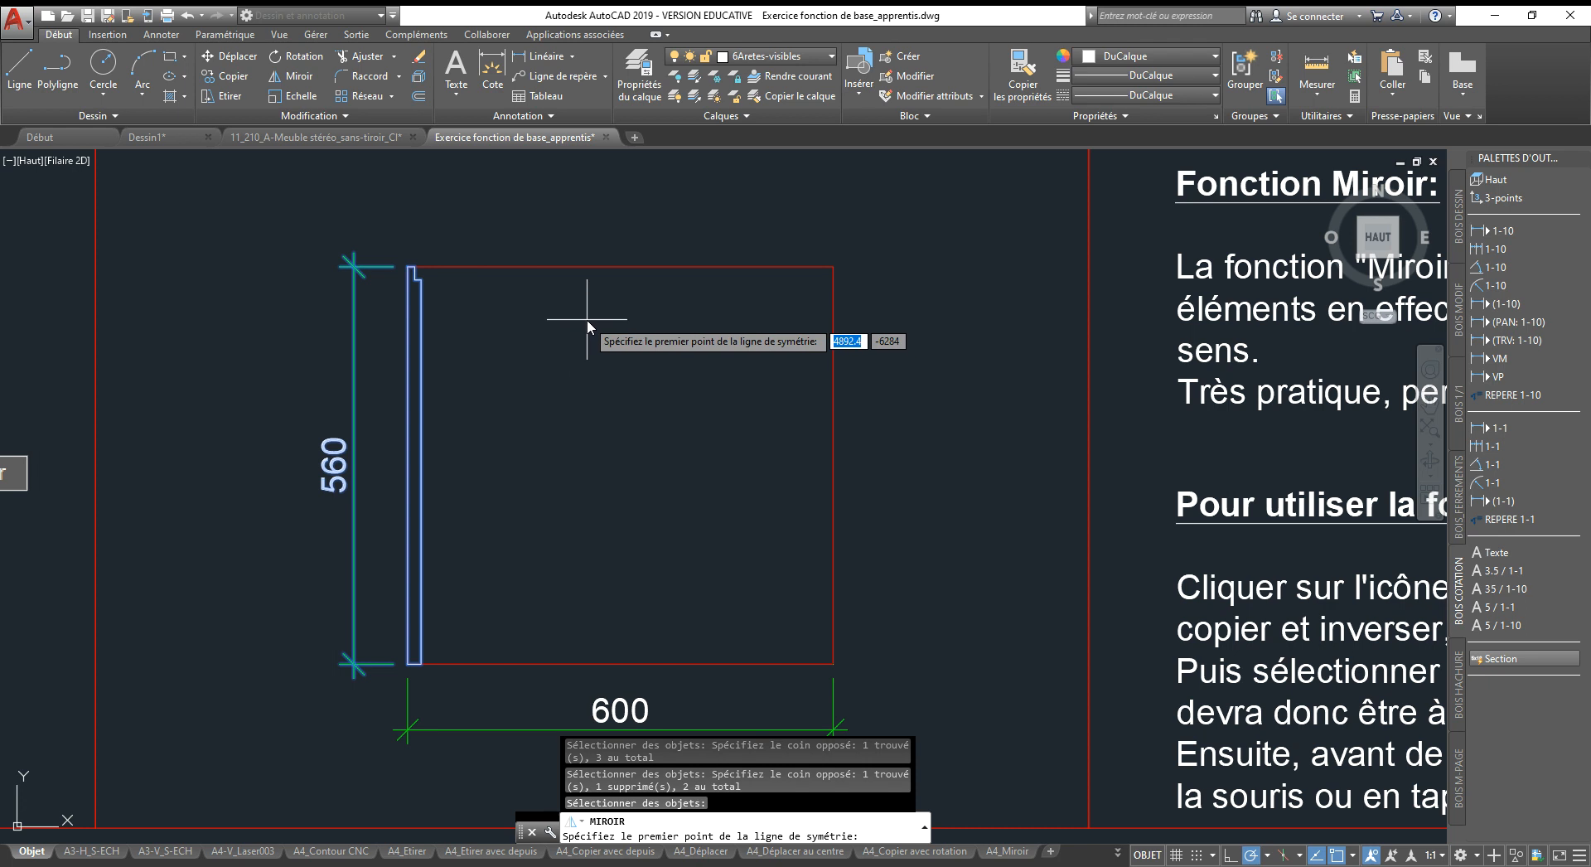
pyautogui.click(621, 267)
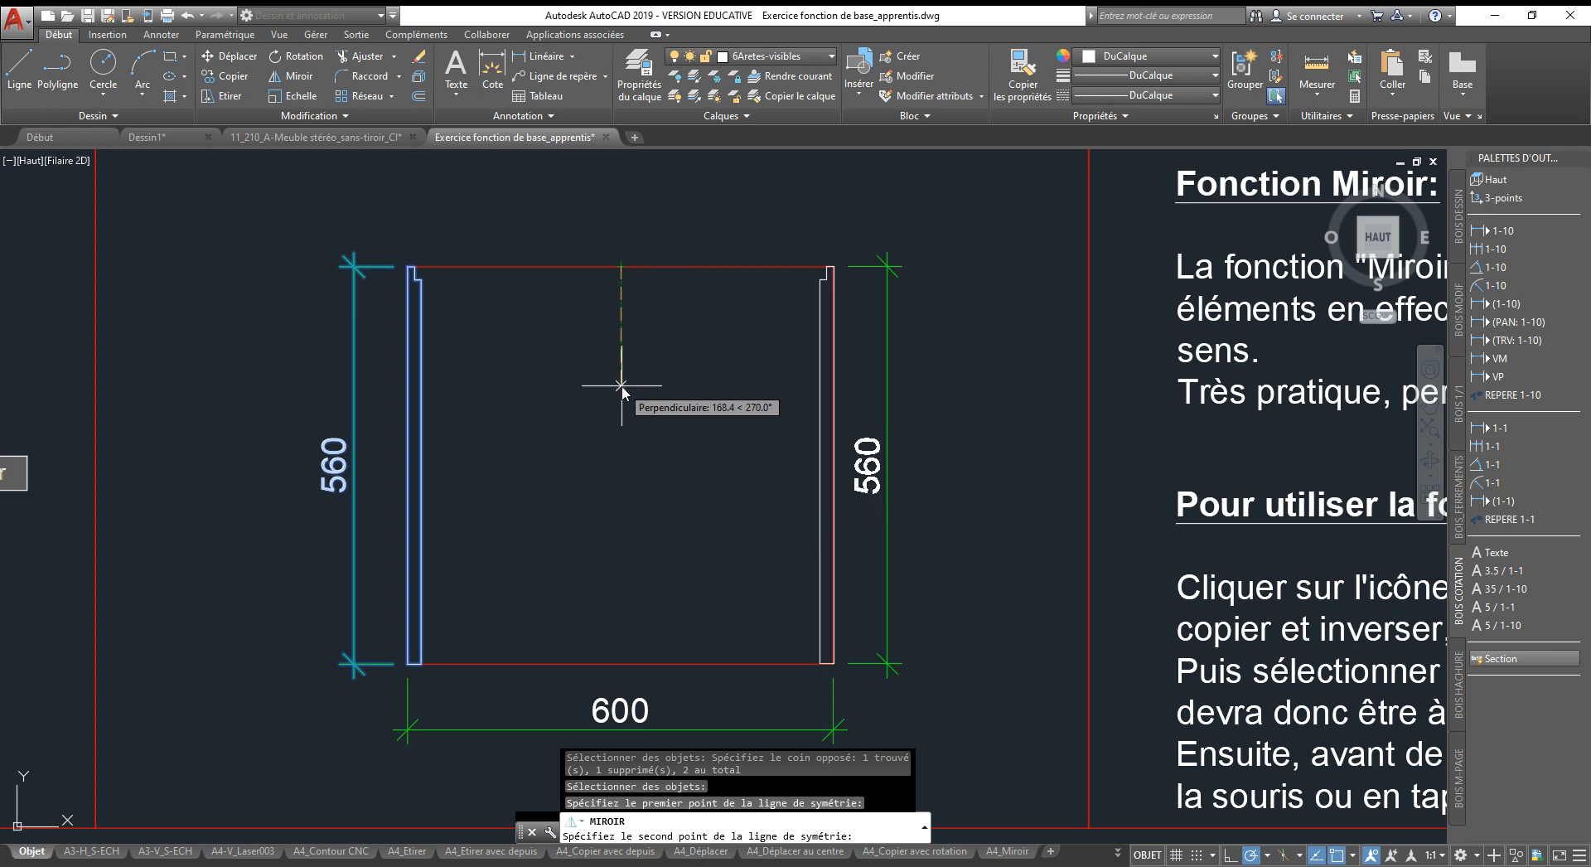
pyautogui.press('Escape')
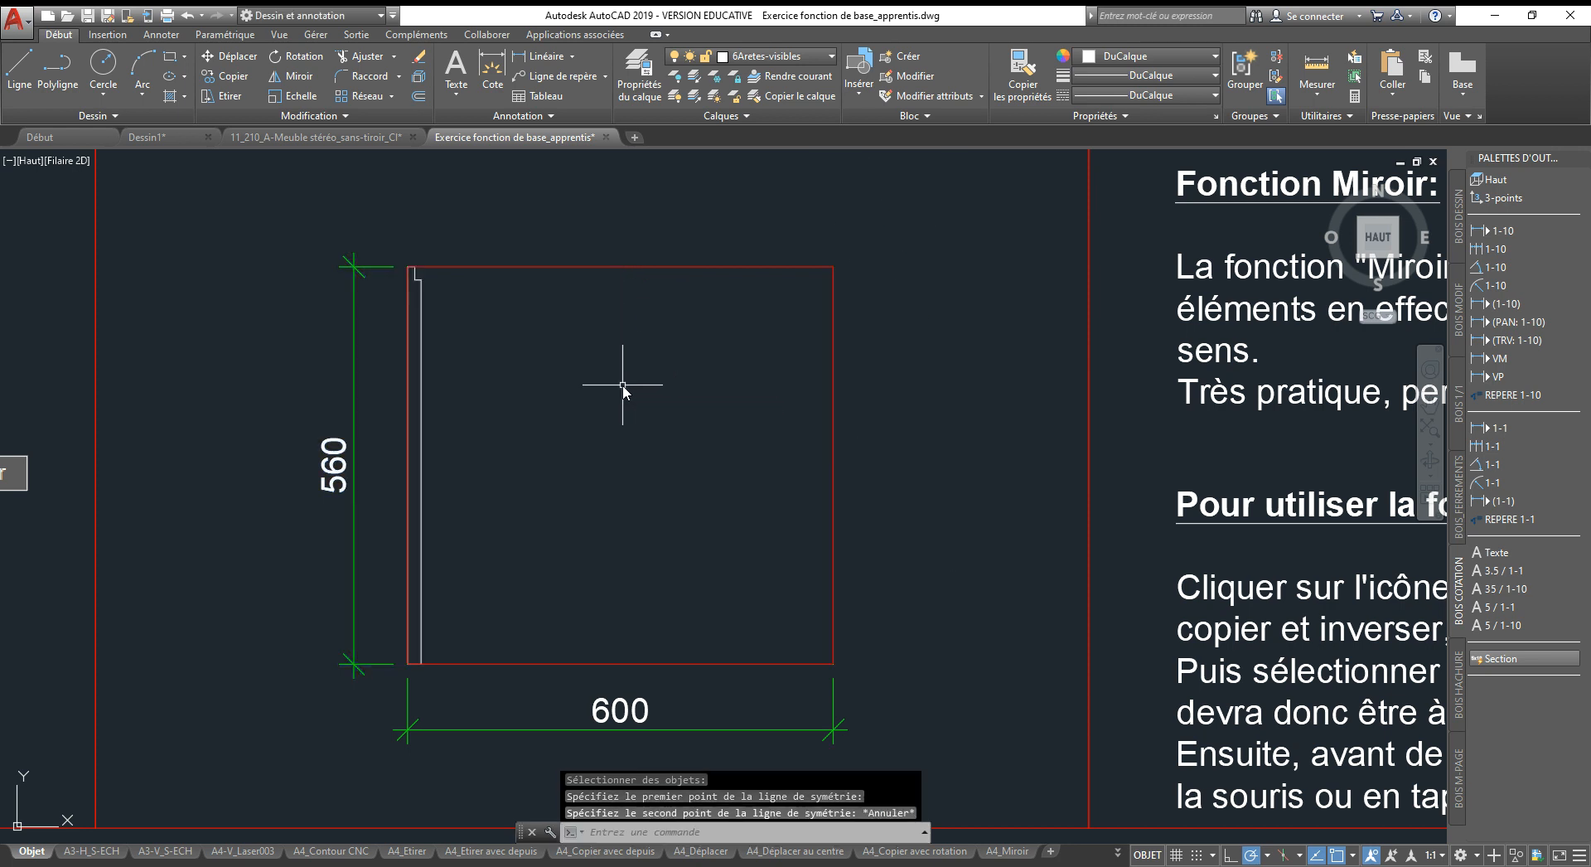
# Mirror only the notched side panel about a vertical axis 300 from the midpoint of its bottom edge, keeping the source object.
pyautogui.click(419, 286)
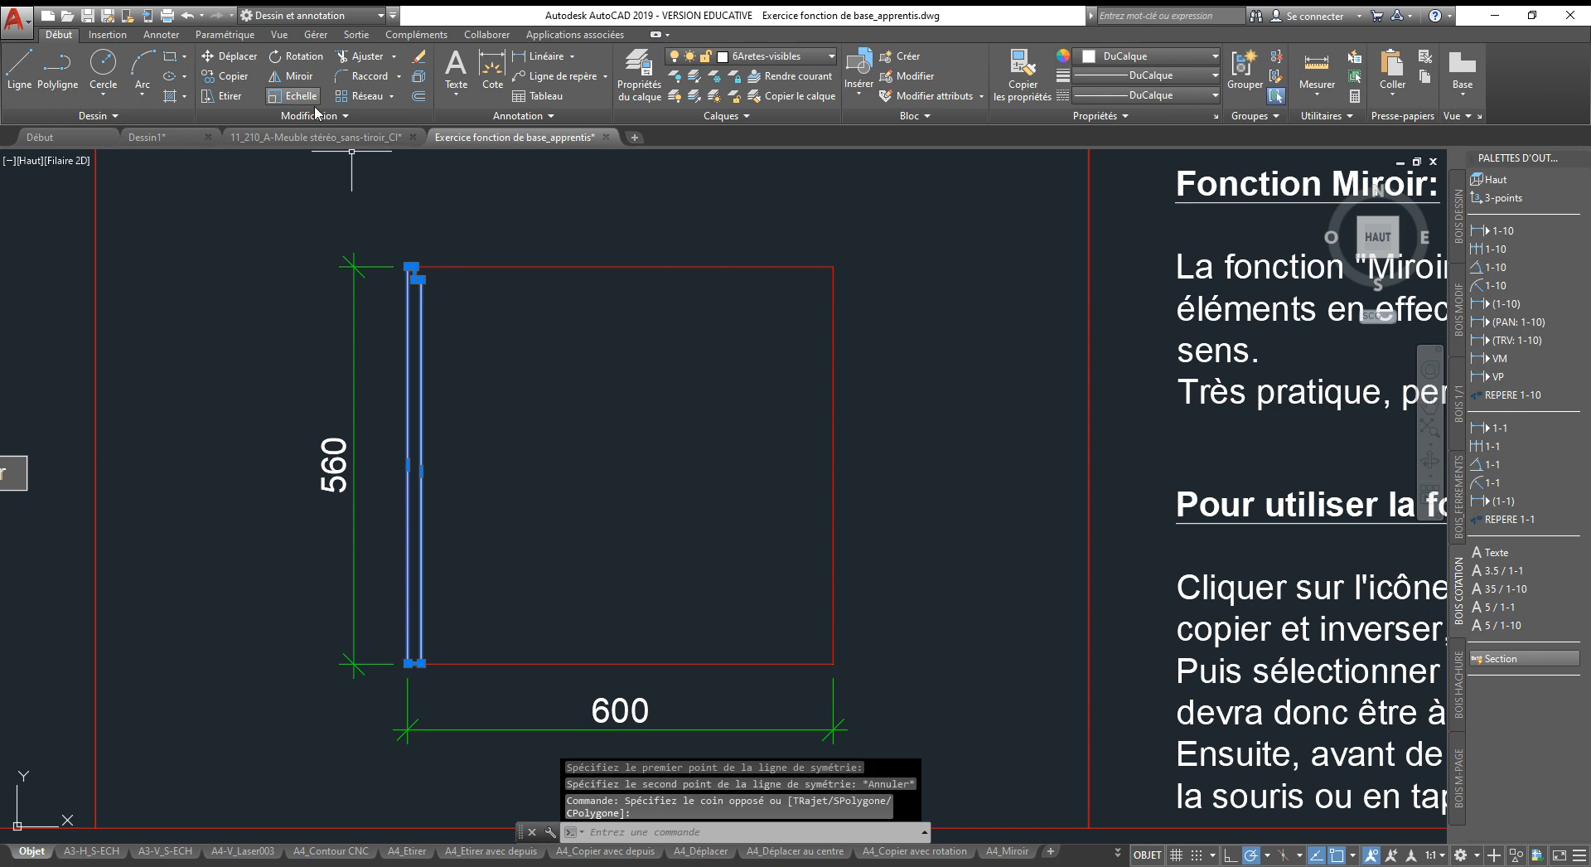
pyautogui.click(290, 76)
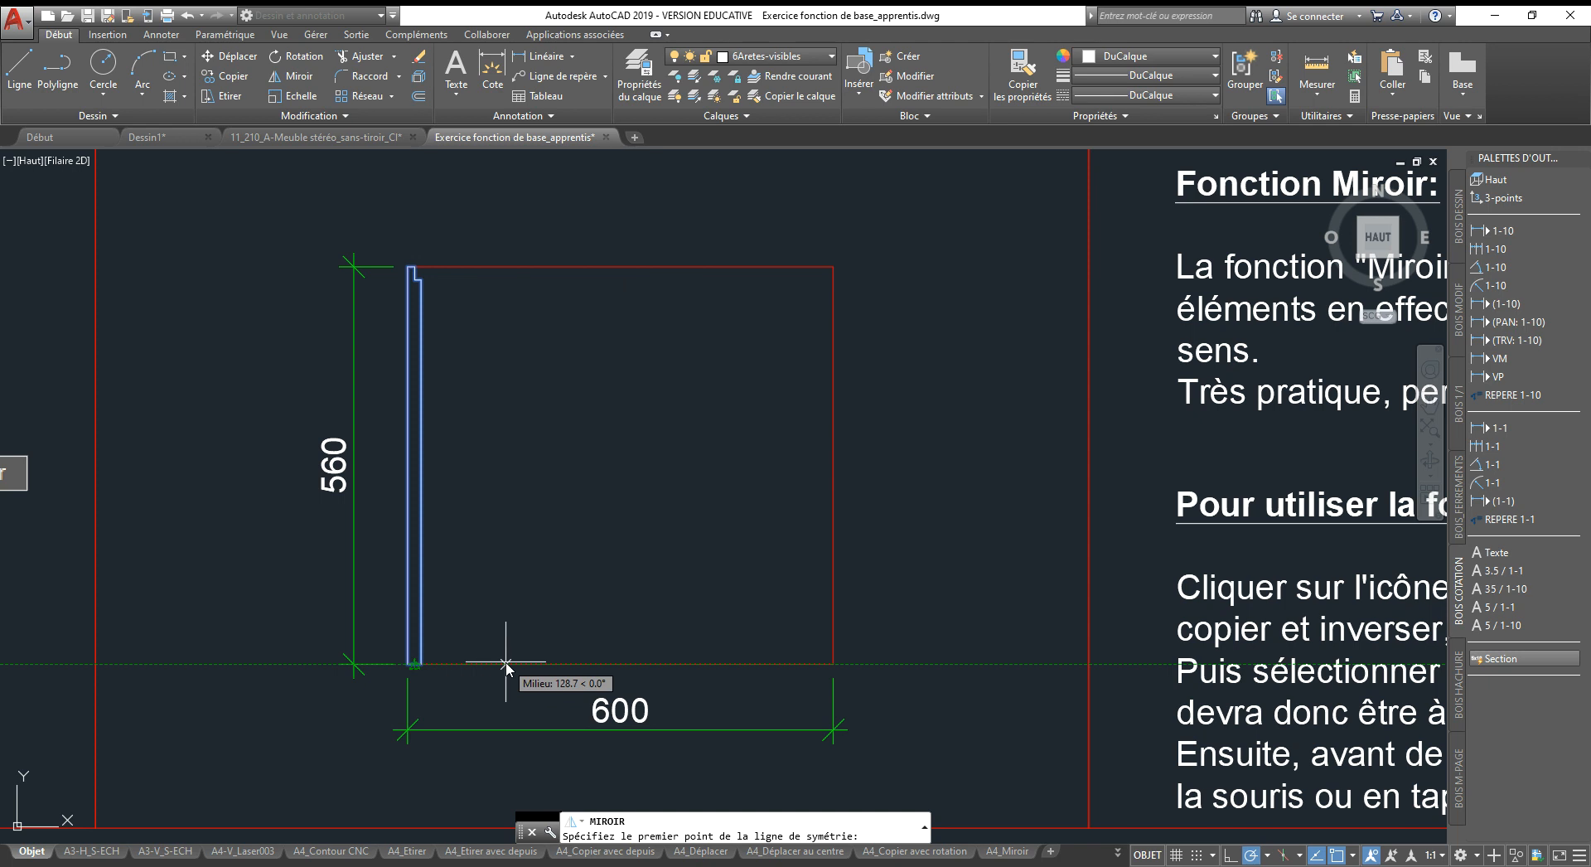
pyautogui.write('300')
pyautogui.press('Return')
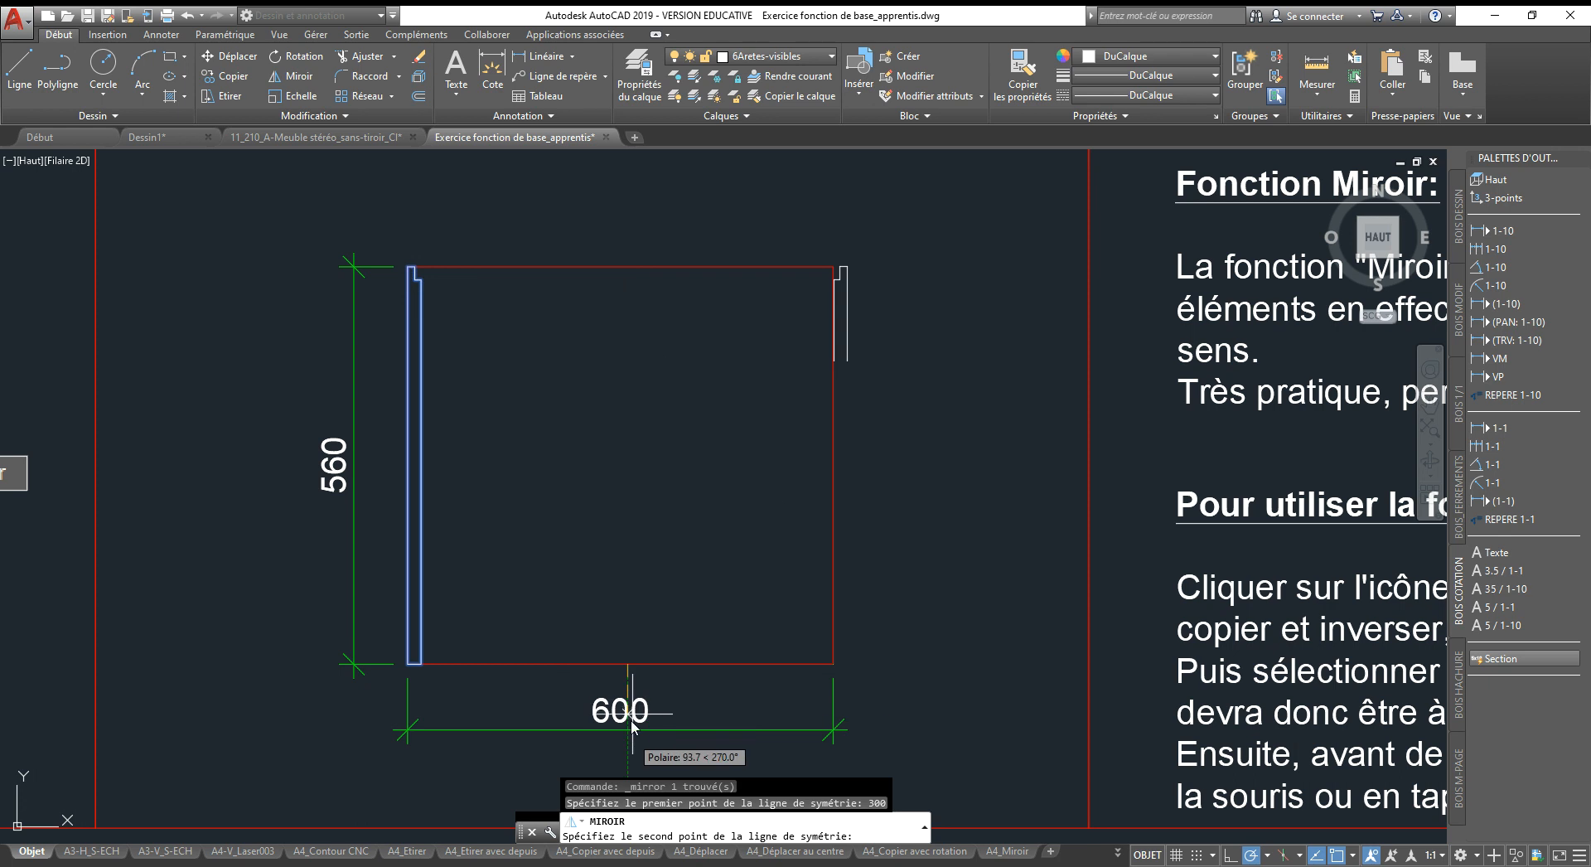
pyautogui.click(633, 751)
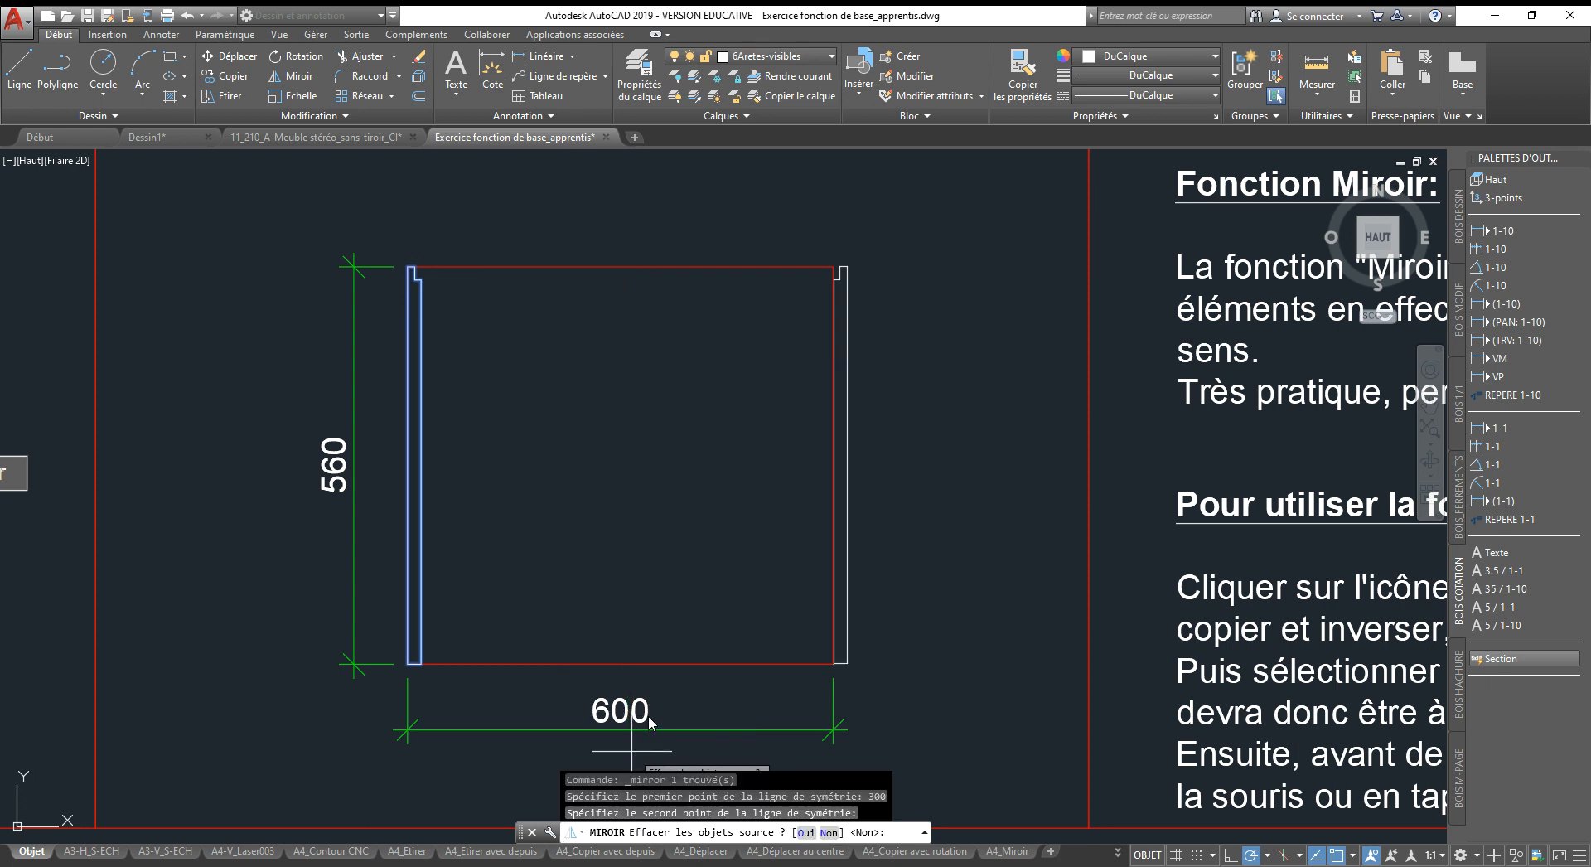
pyautogui.moveTo(663, 664); pyautogui.dragTo(651, 581, button='middle')
pyautogui.press('Down')
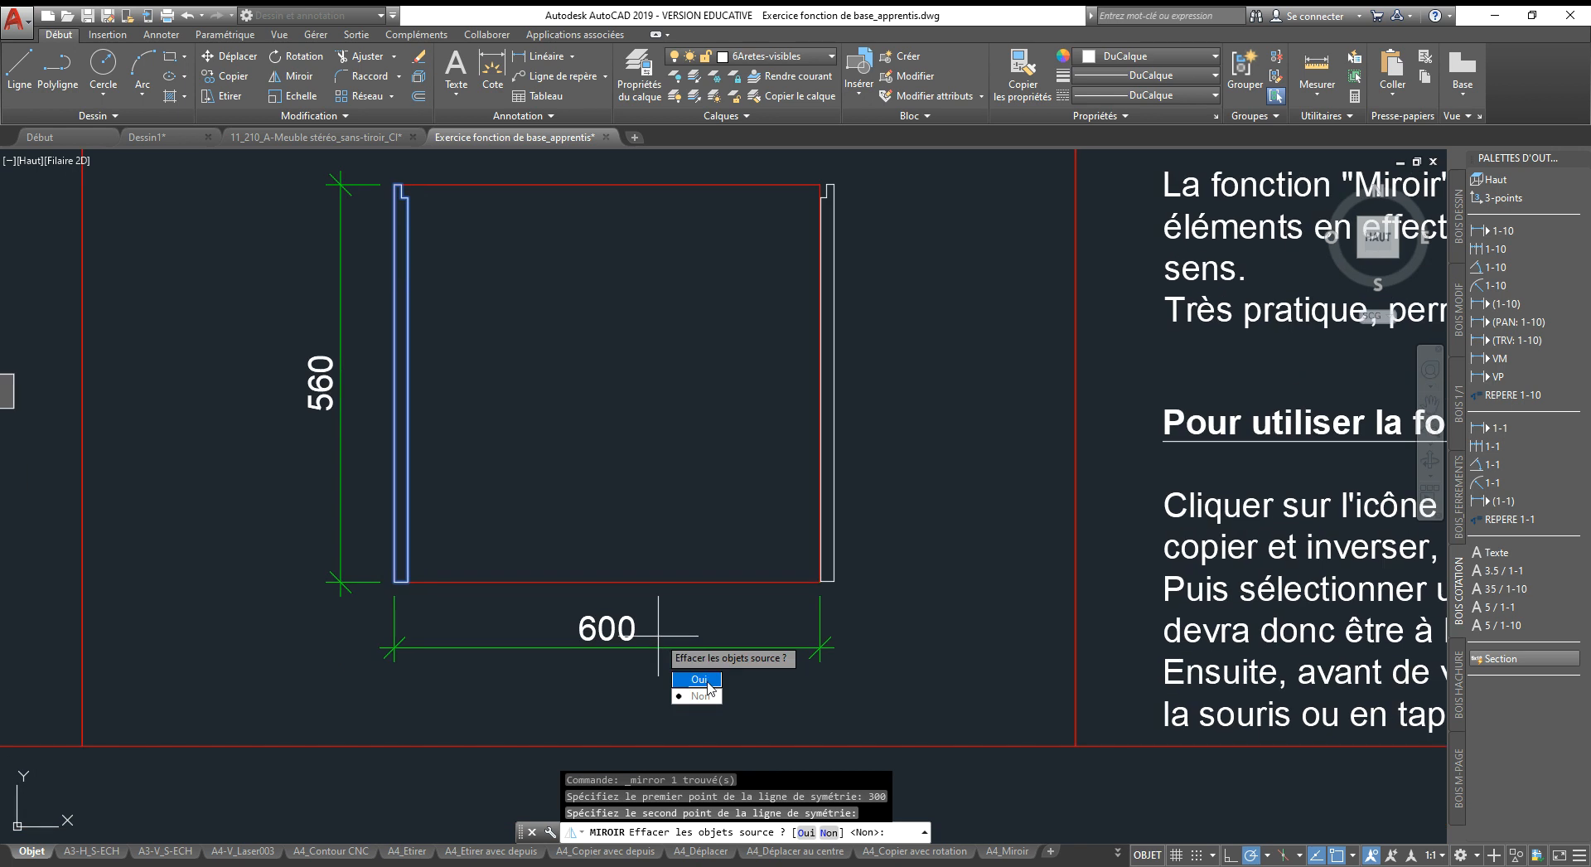
pyautogui.click(701, 695)
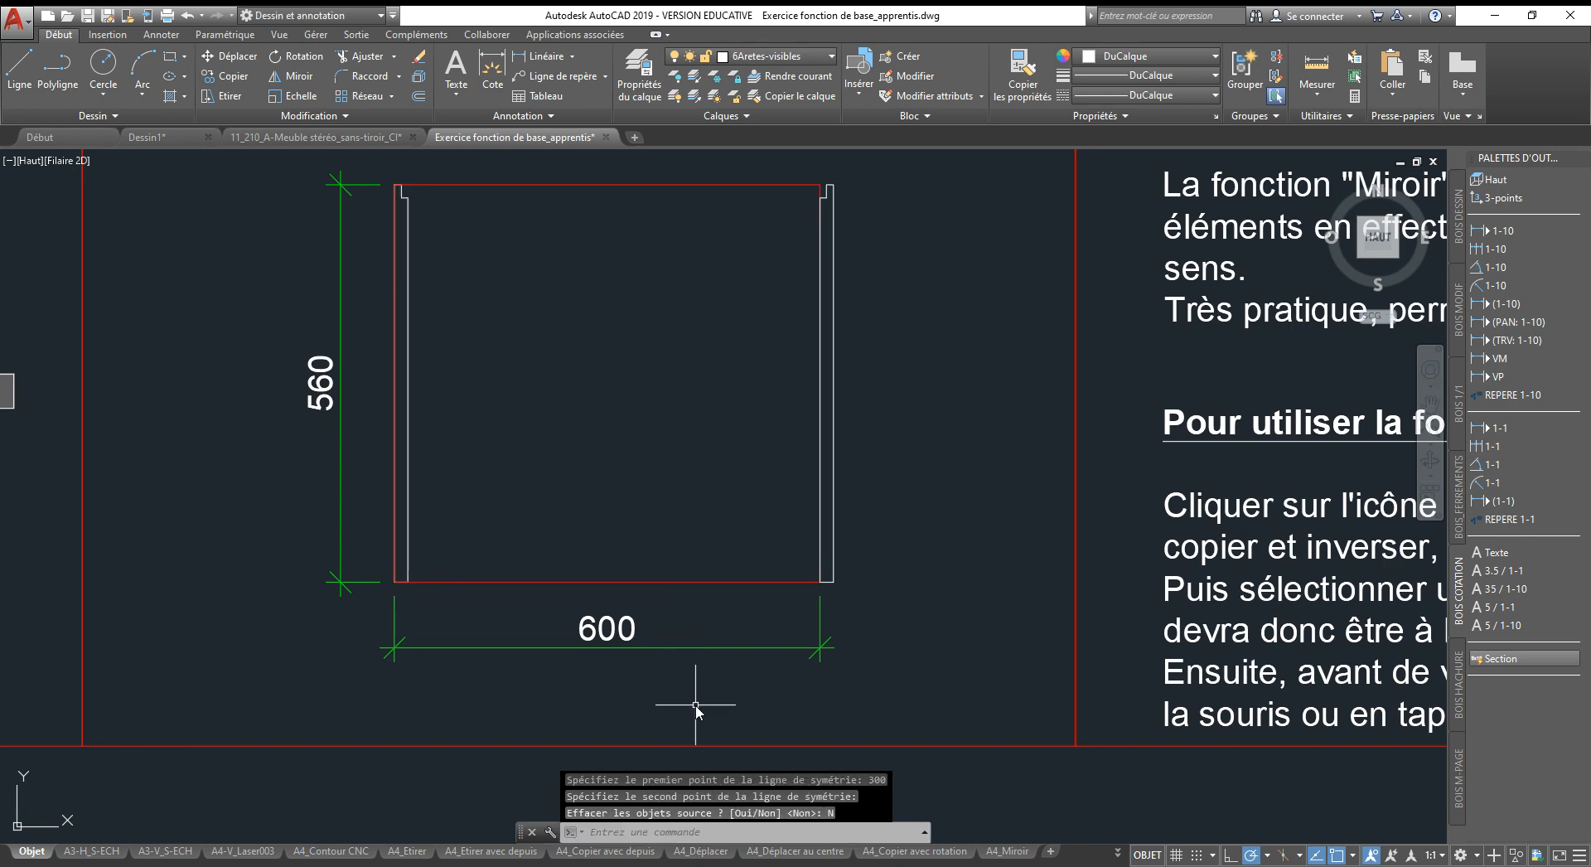
# Examine the side panels' lower ends against the red rectangle, and bring the written Mirror function instructions into view.
pyautogui.scroll(5, 827, 590)
pyautogui.scroll(-5, 568, 579)
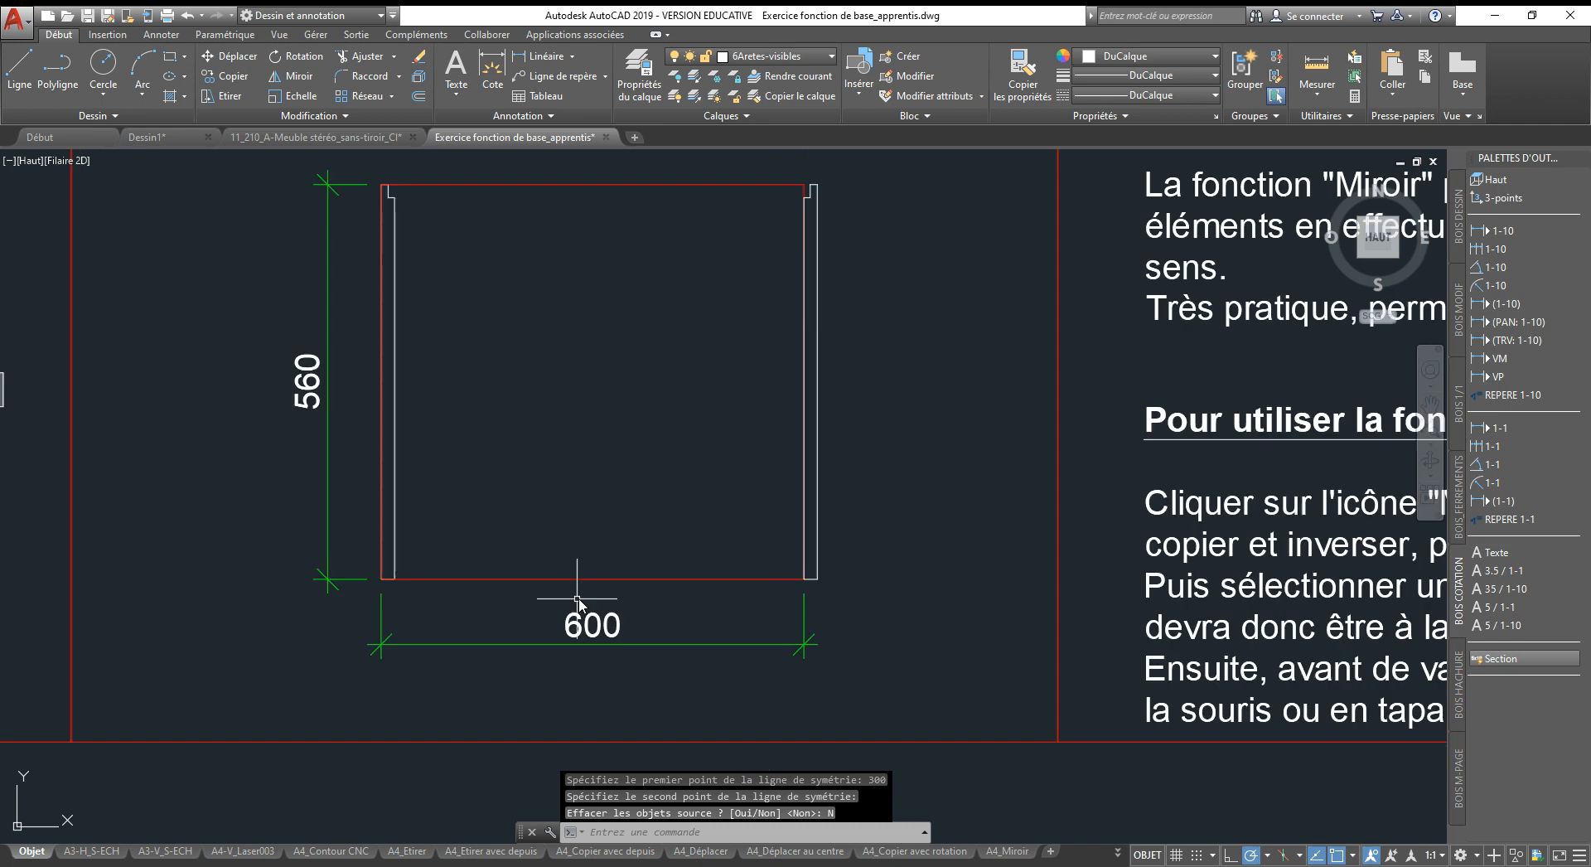
pyautogui.scroll(4, 387, 601)
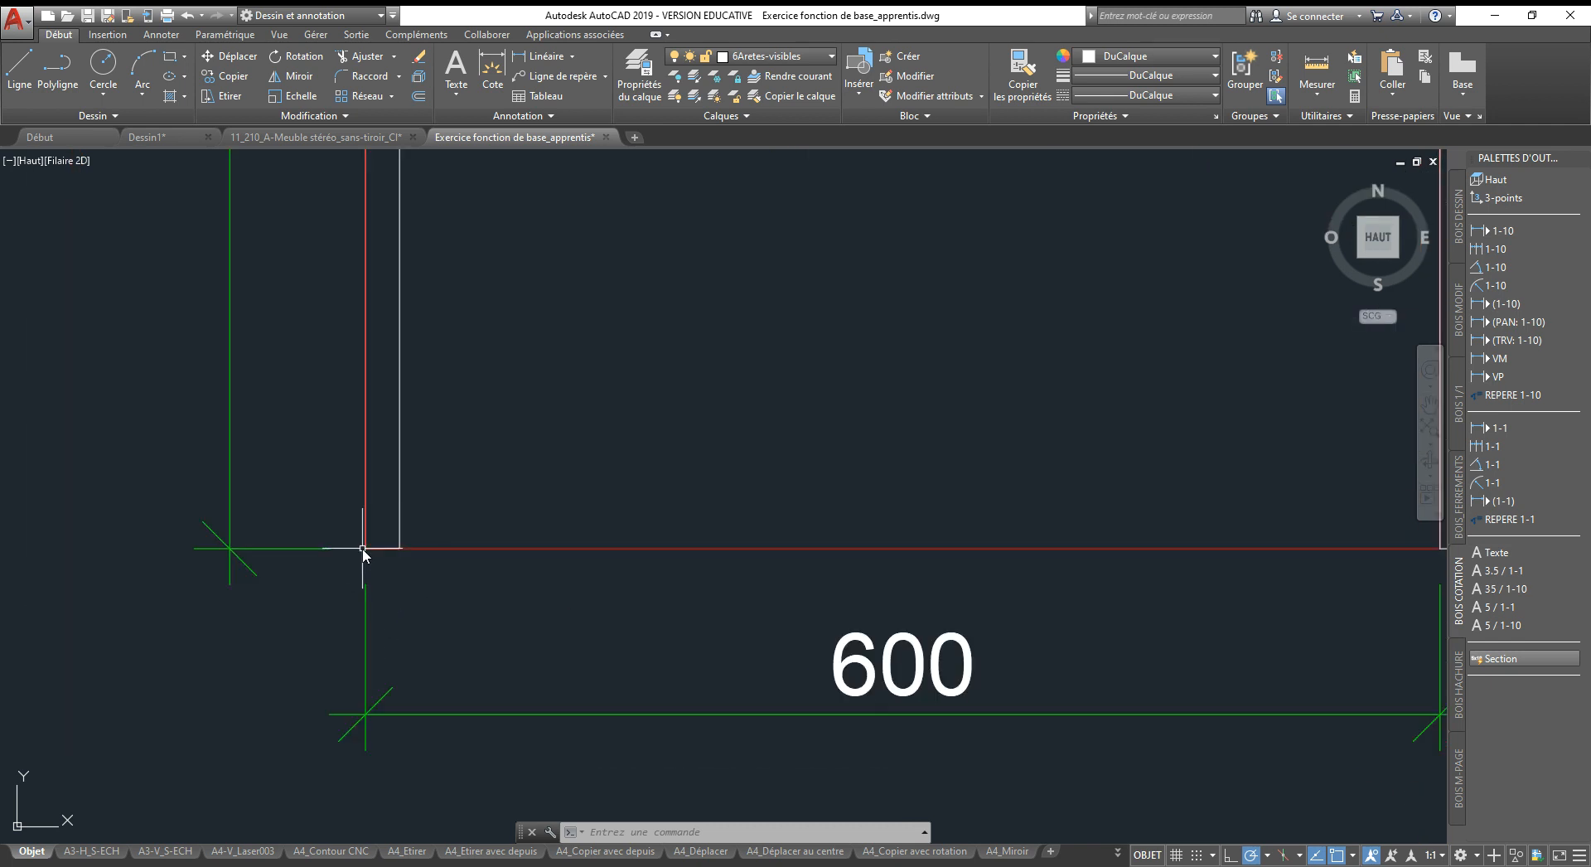
pyautogui.scroll(-4, 363, 550)
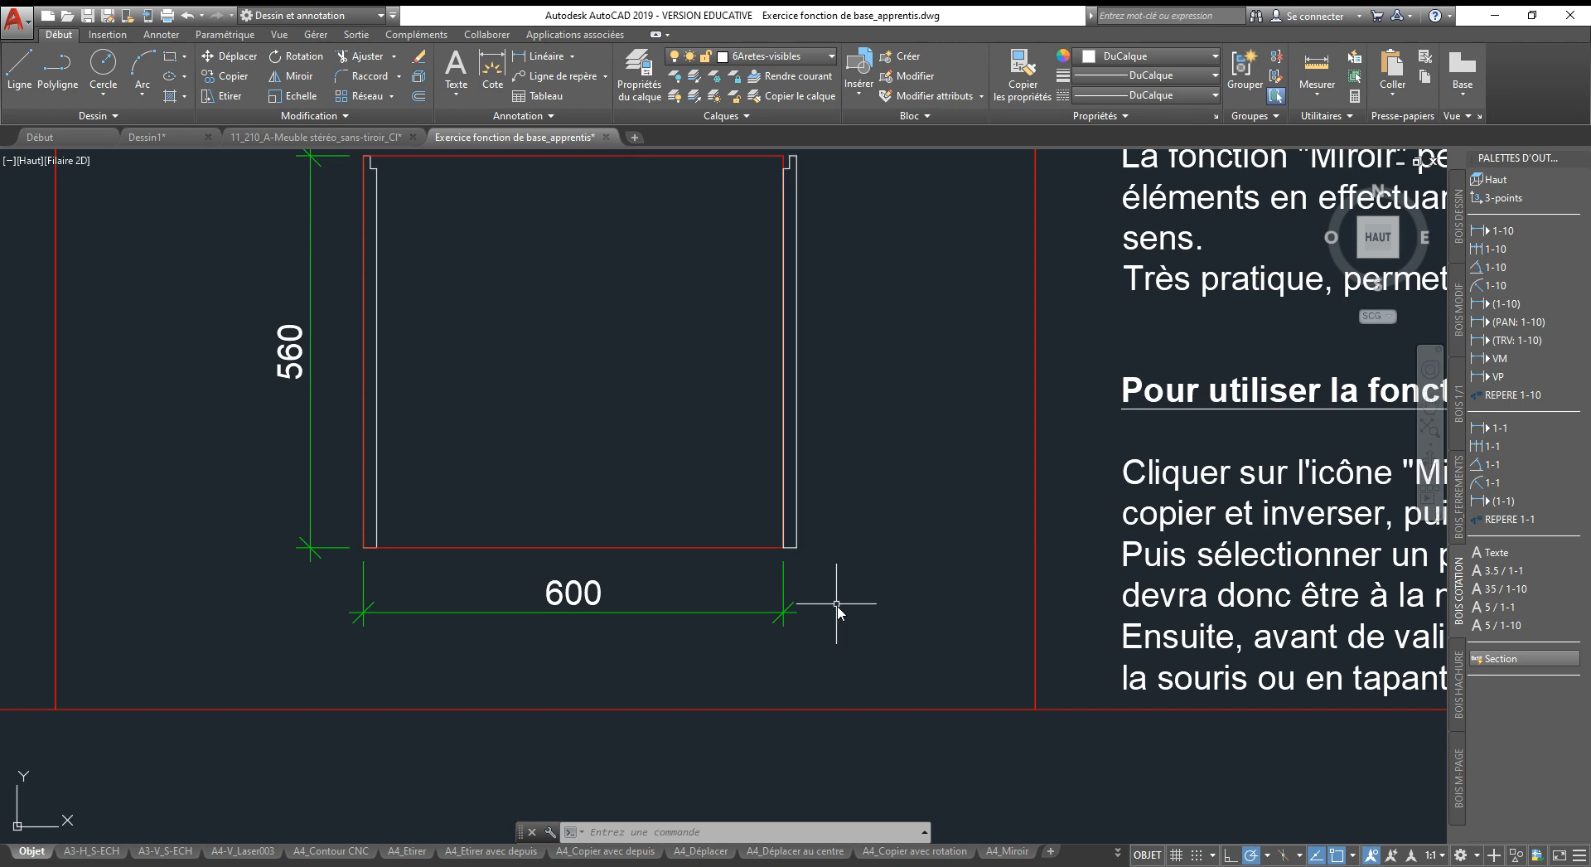
pyautogui.moveTo(672, 553); pyautogui.dragTo(763, 646, button='middle')
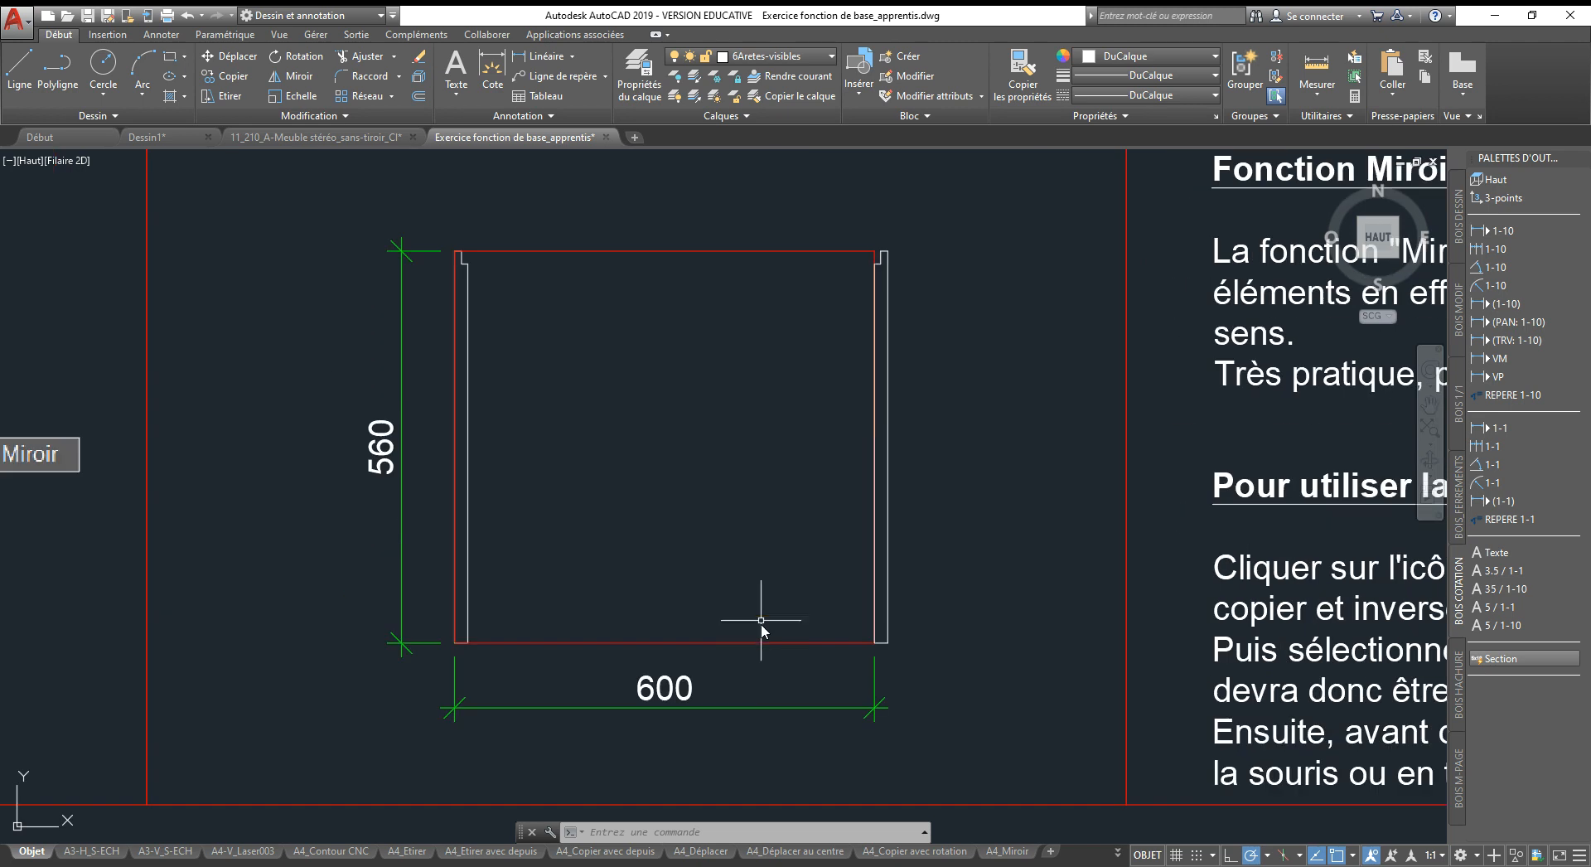
pyautogui.moveTo(831, 489); pyautogui.dragTo(120, 486, button='middle')
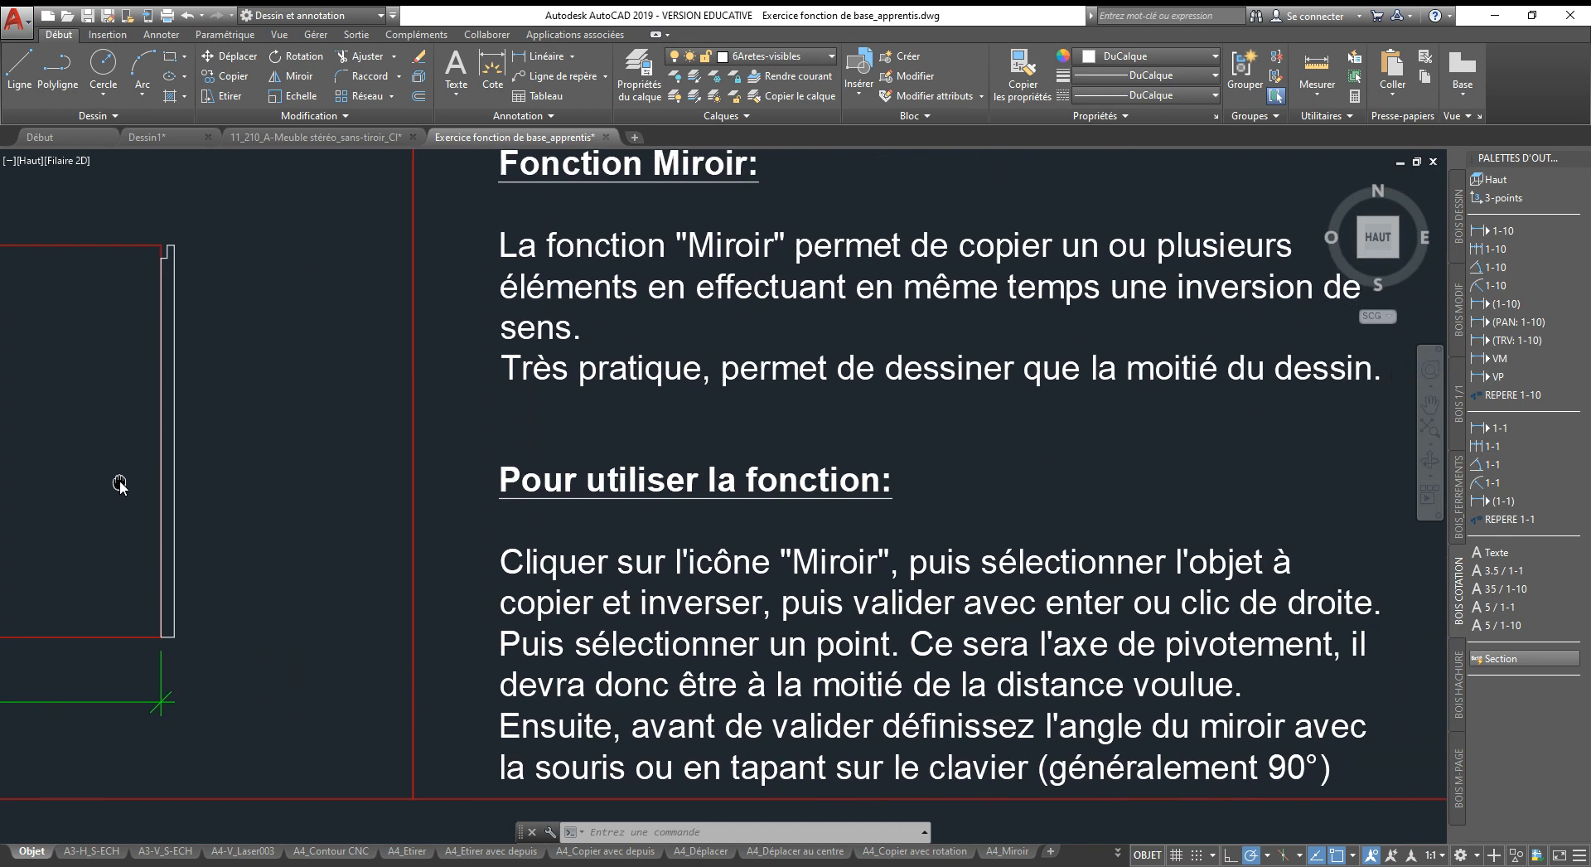